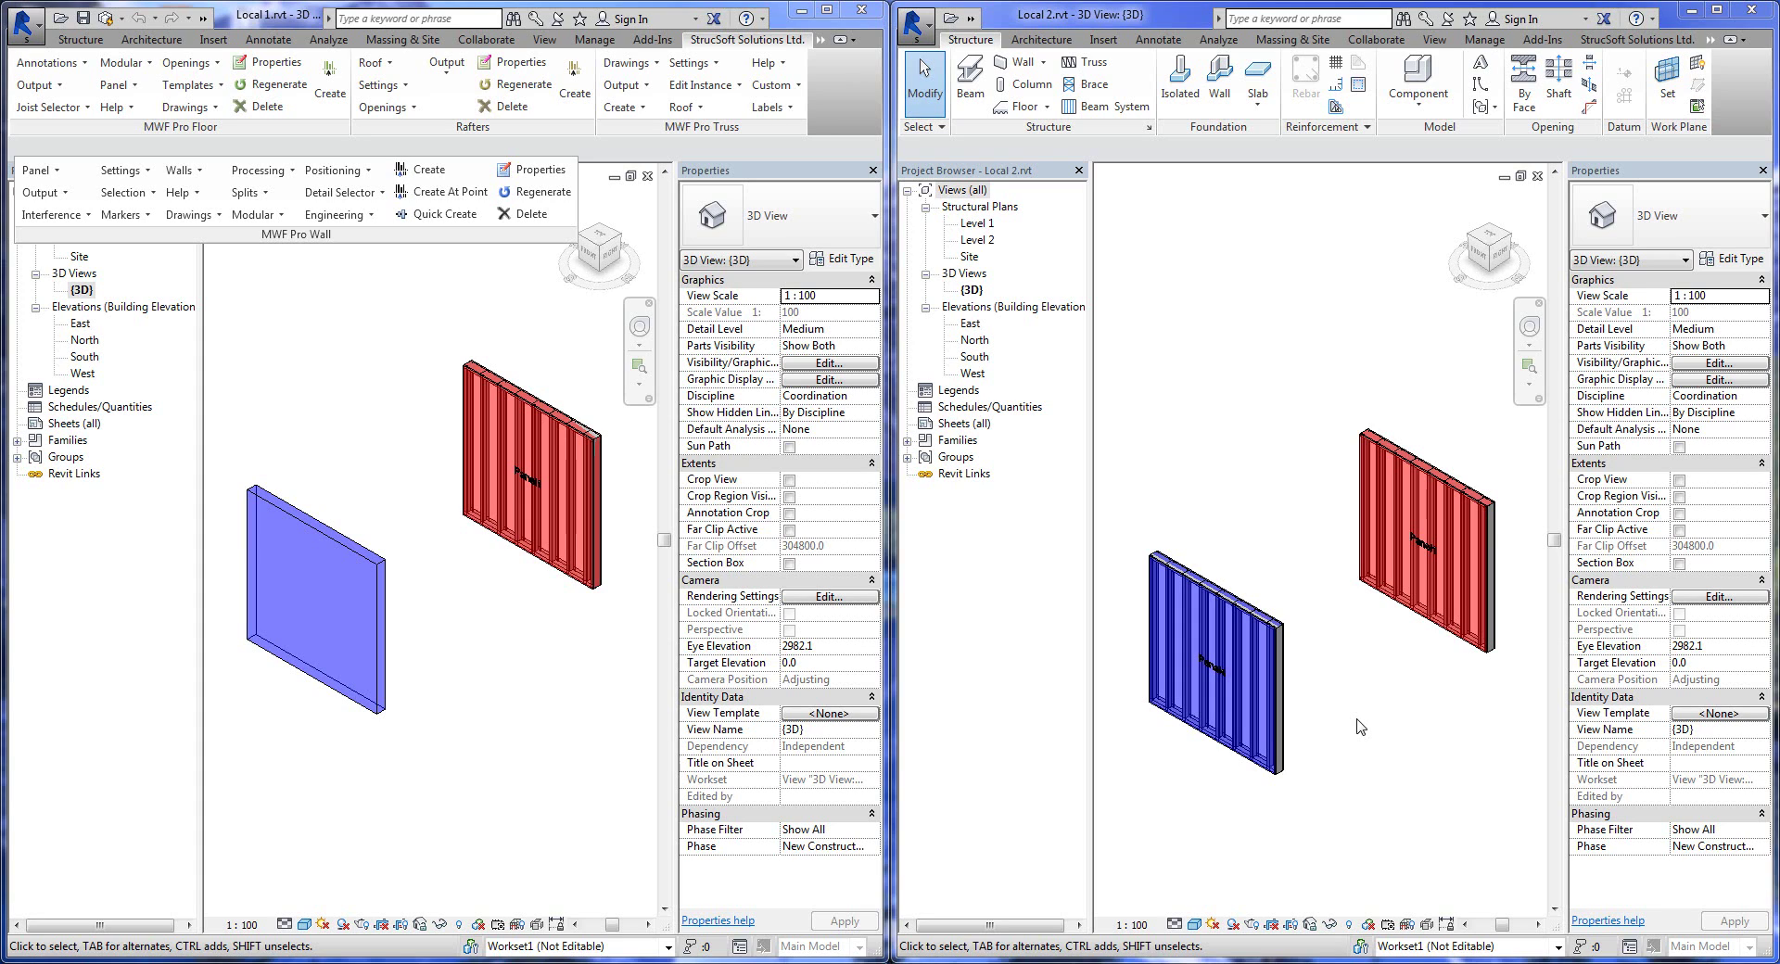
# Synchronize Local 2 with Central via the Quick Access overflow, leaving its blue wall unframed.
pyautogui.click(479, 786)
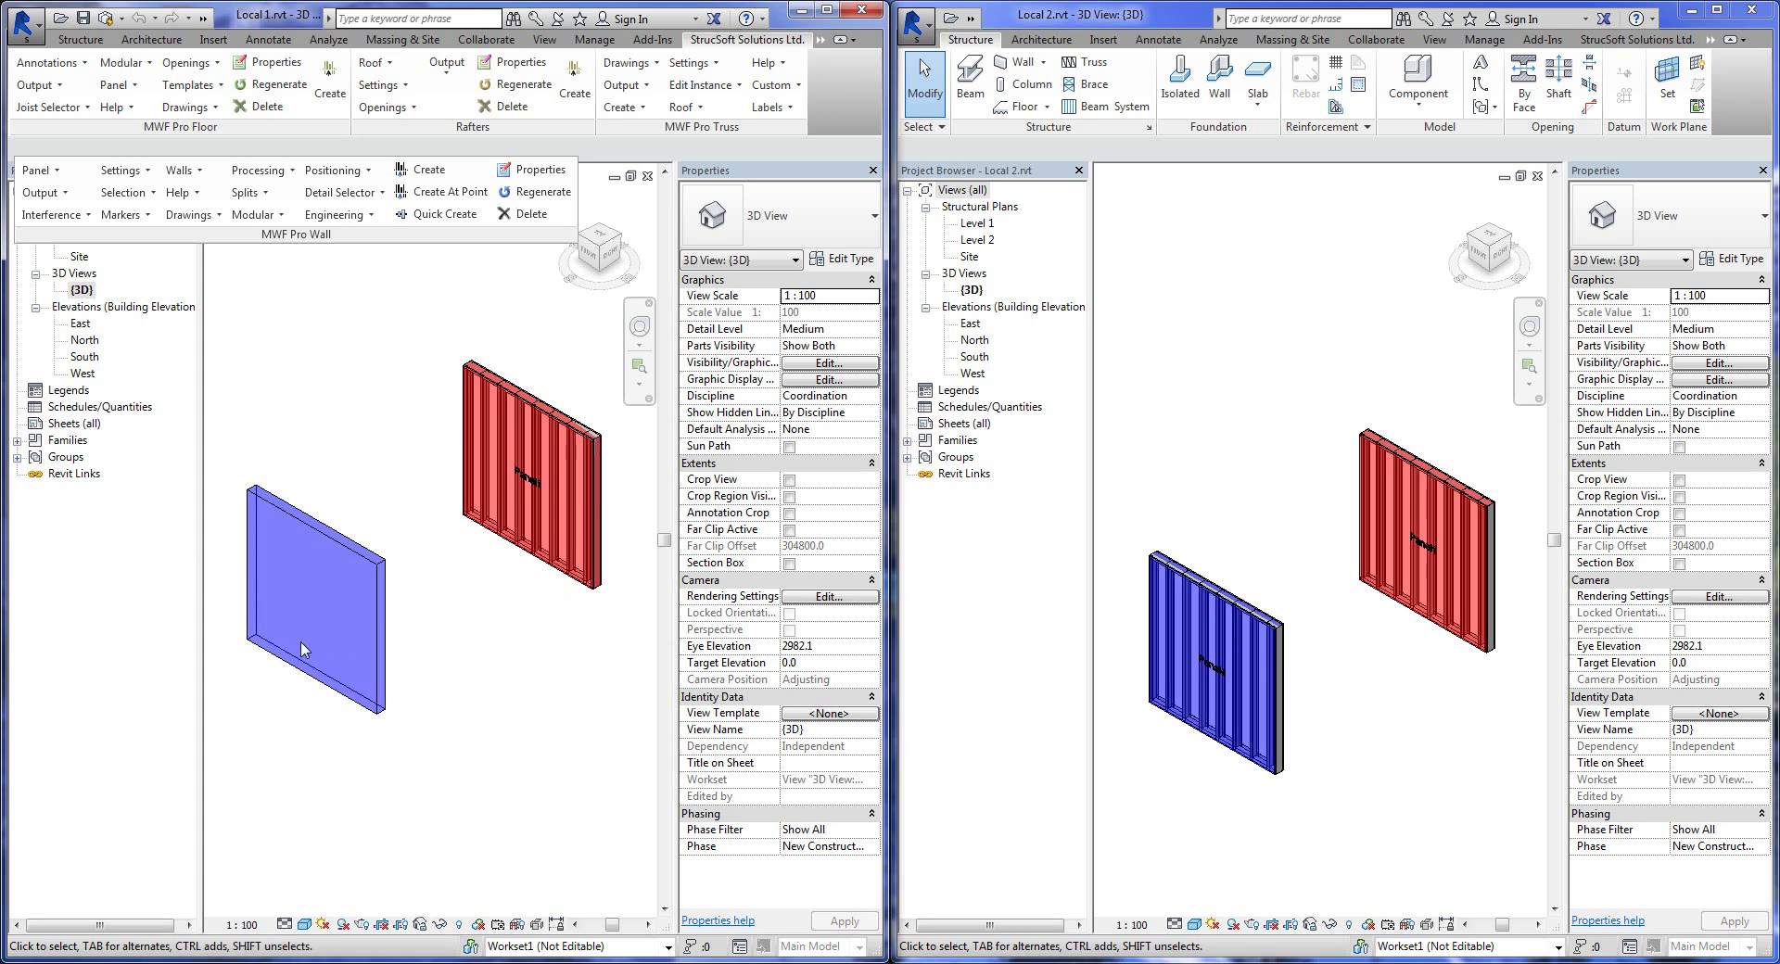
pyautogui.click(1280, 400)
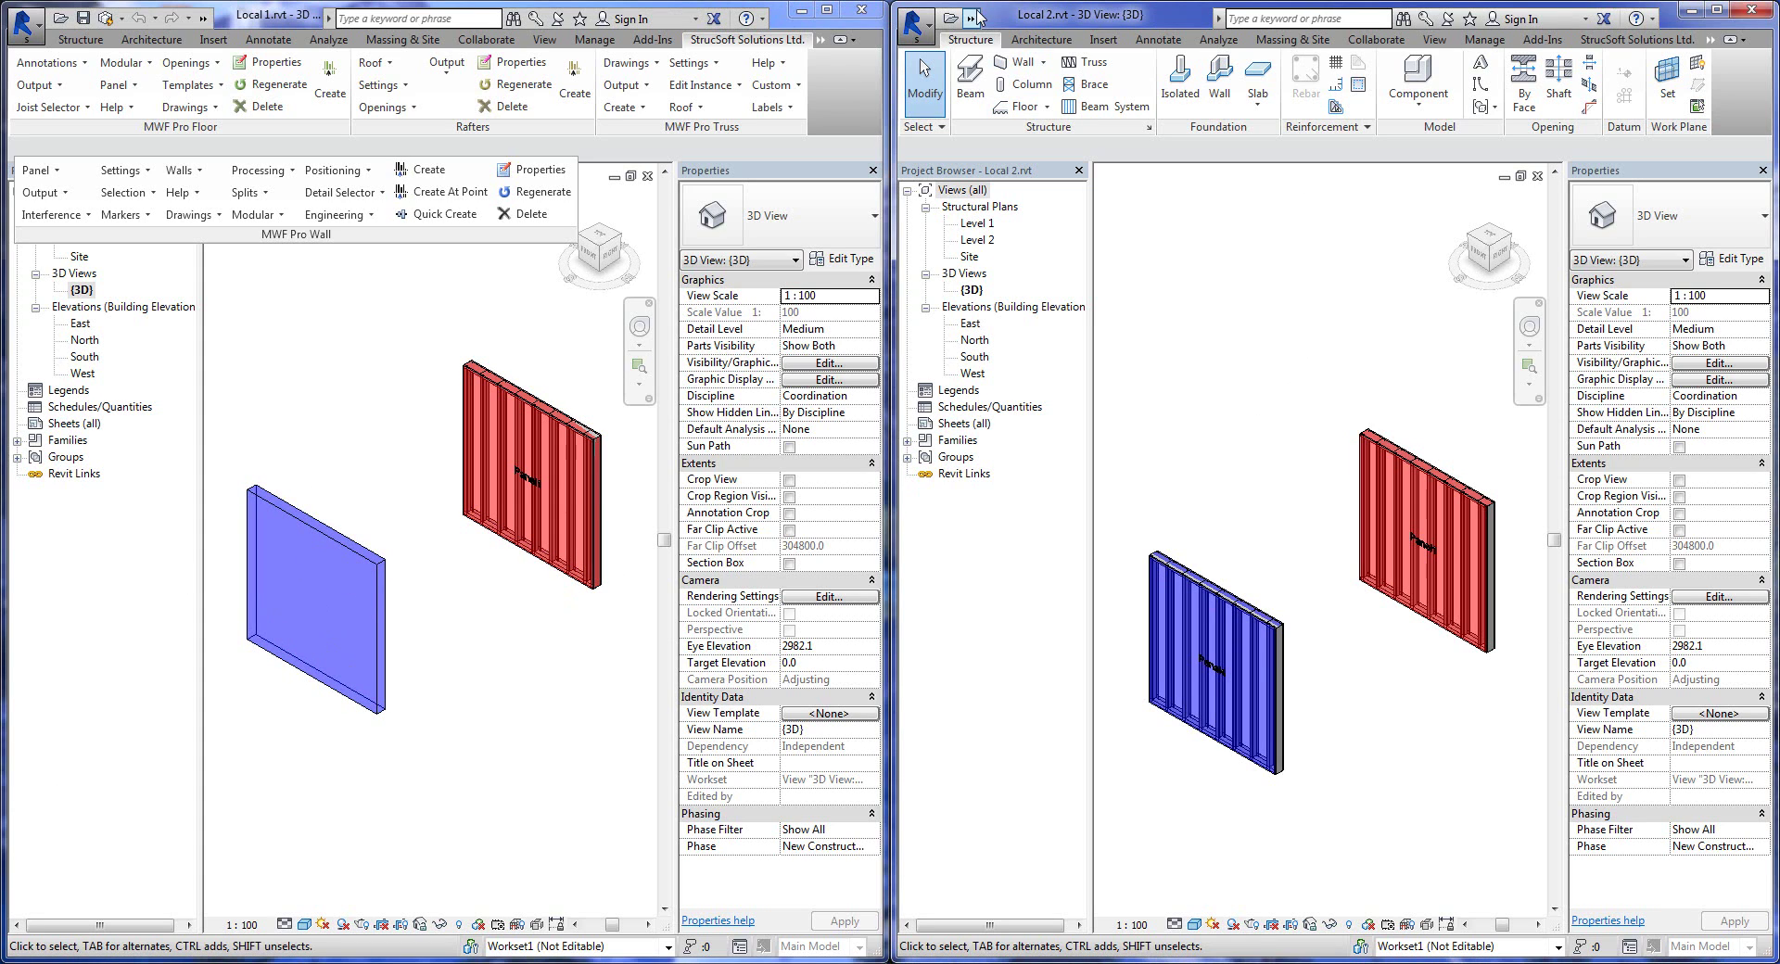
pyautogui.click(982, 21)
pyautogui.click(997, 41)
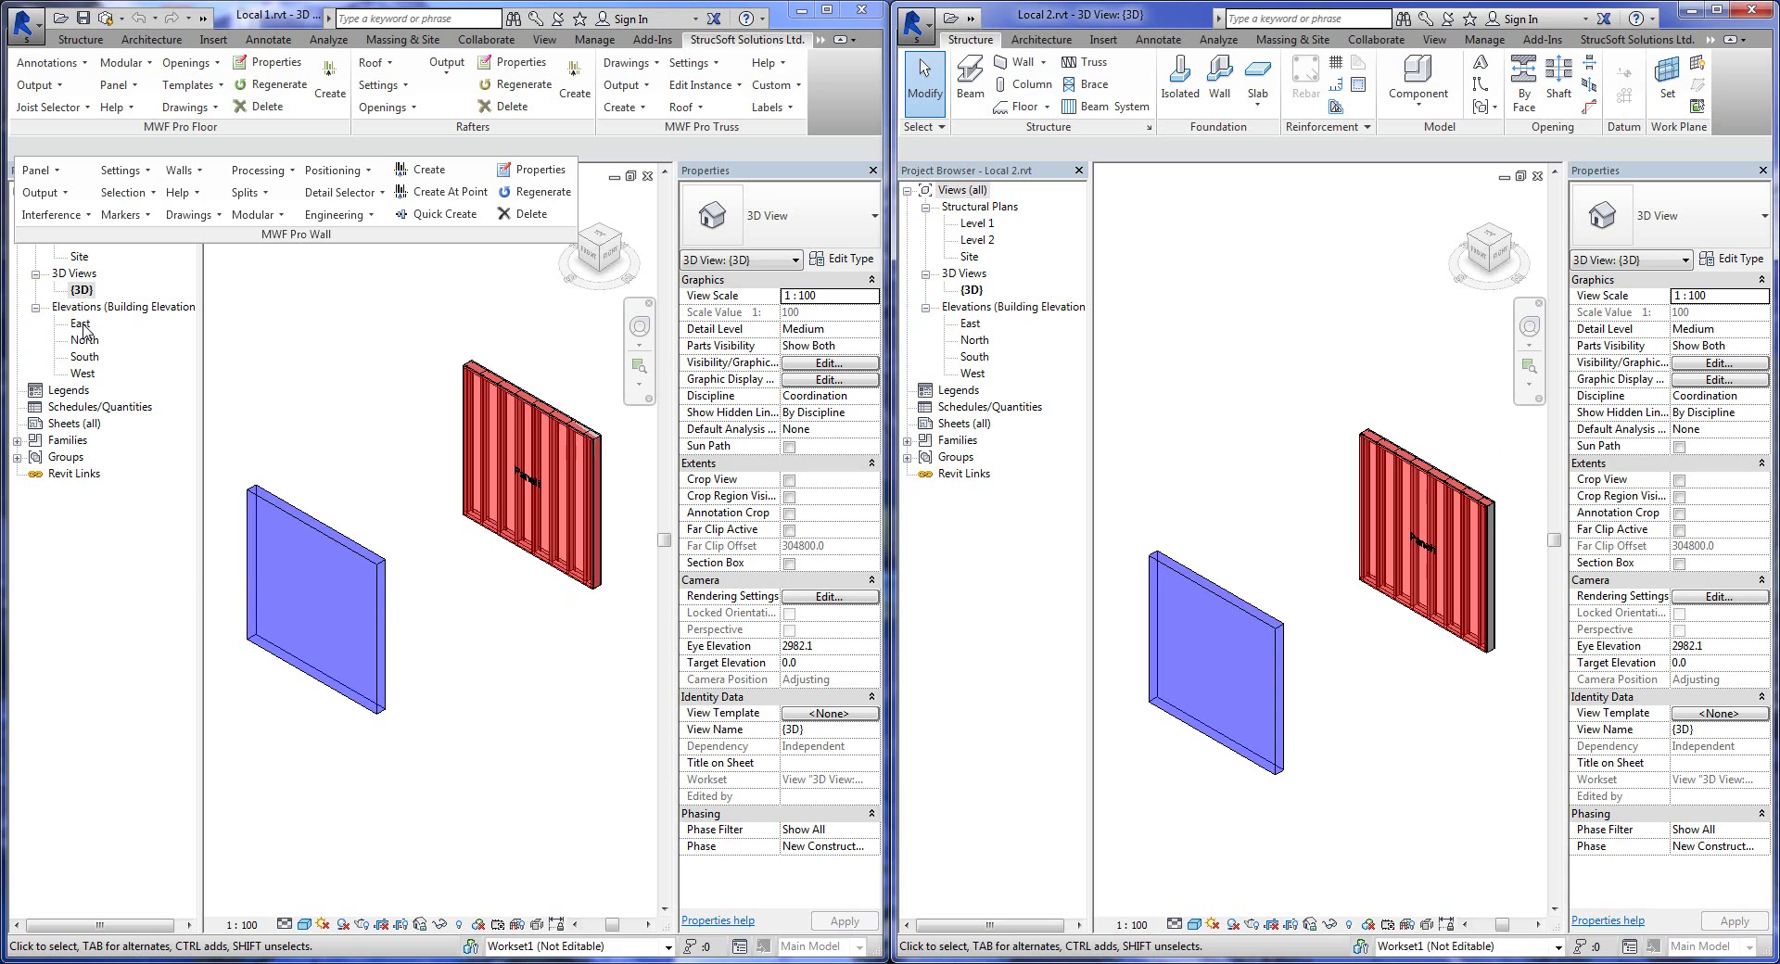
# From Local 1's East elevation, set Level 1's Level Head - FFL type Elevation Base to Survey Point.
pyautogui.doubleClick(81, 323)
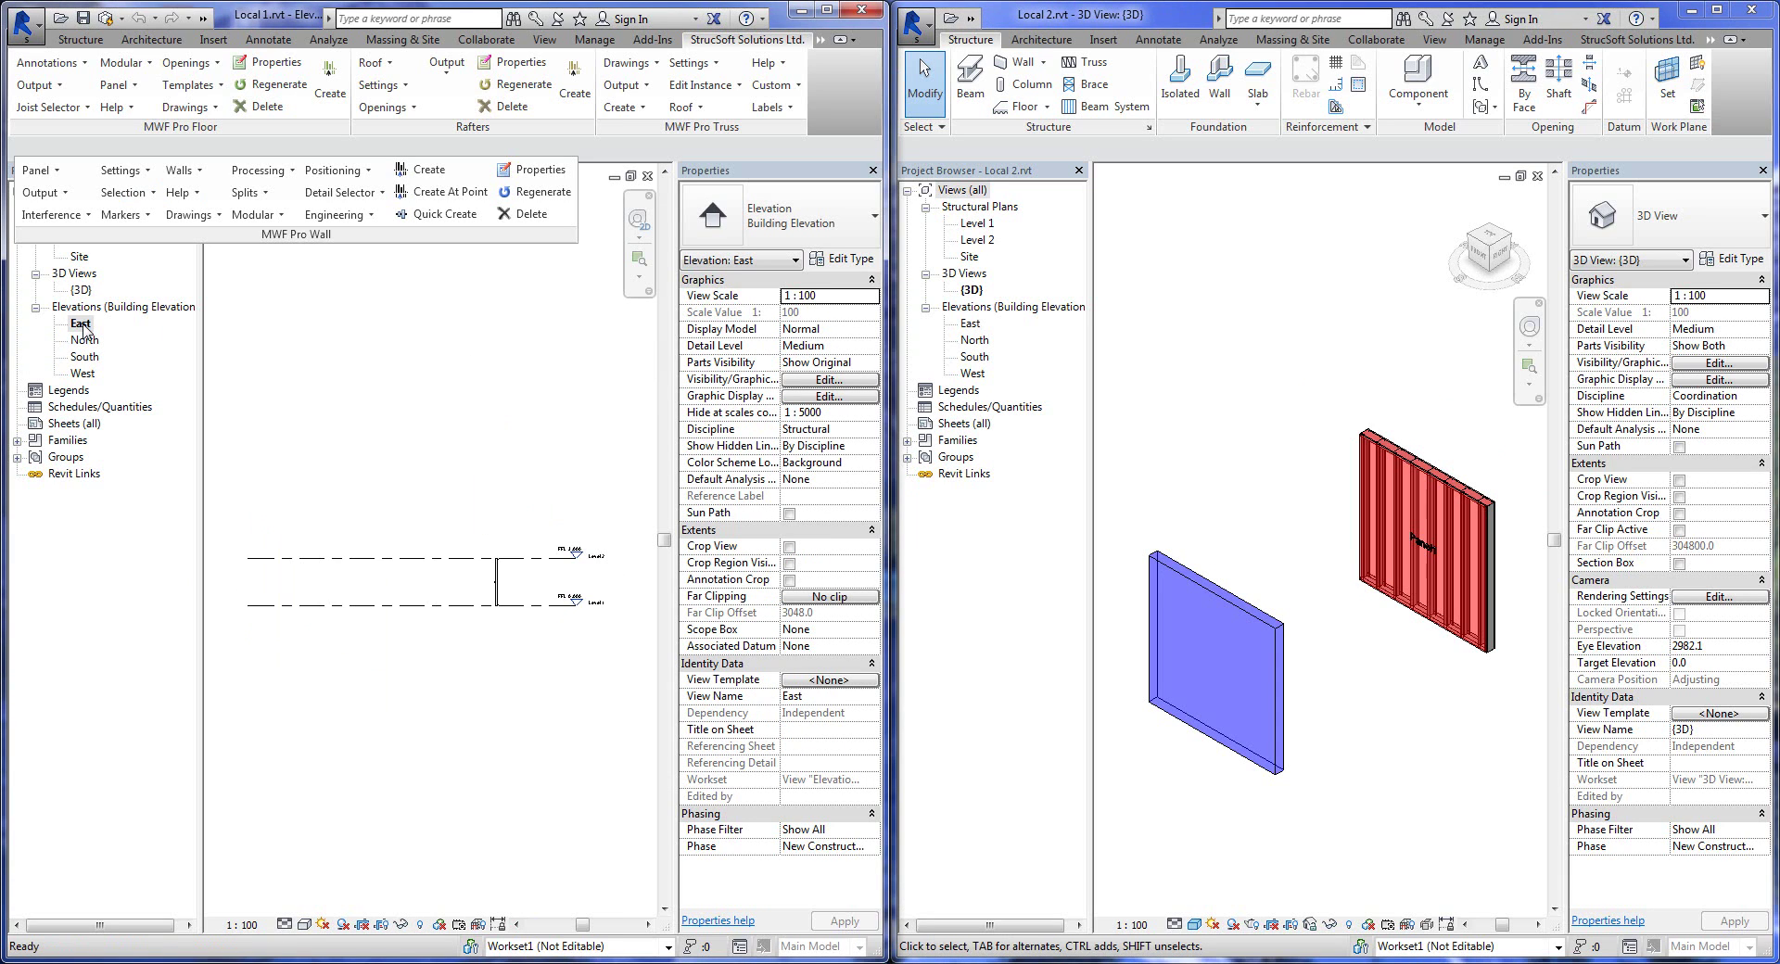
pyautogui.click(427, 543)
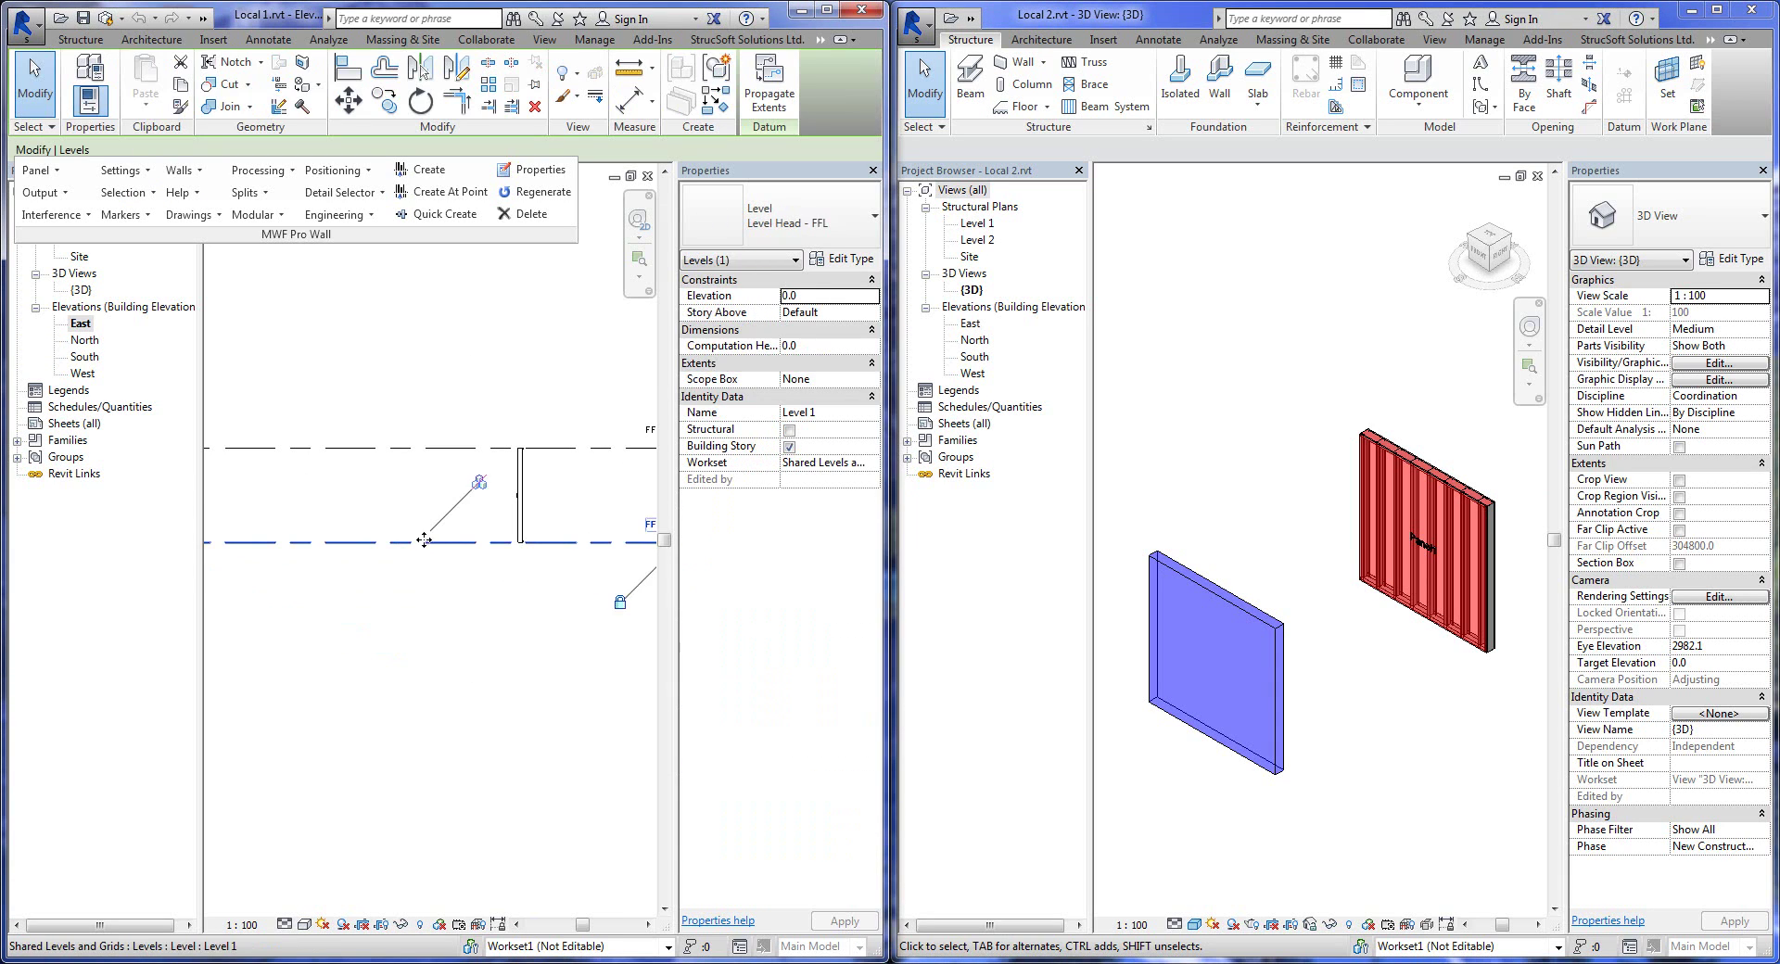
pyautogui.scroll(-2, 384, 640)
pyautogui.scroll(-1, 384, 640)
pyautogui.moveTo(436, 630); pyautogui.dragTo(516, 624, button='middle')
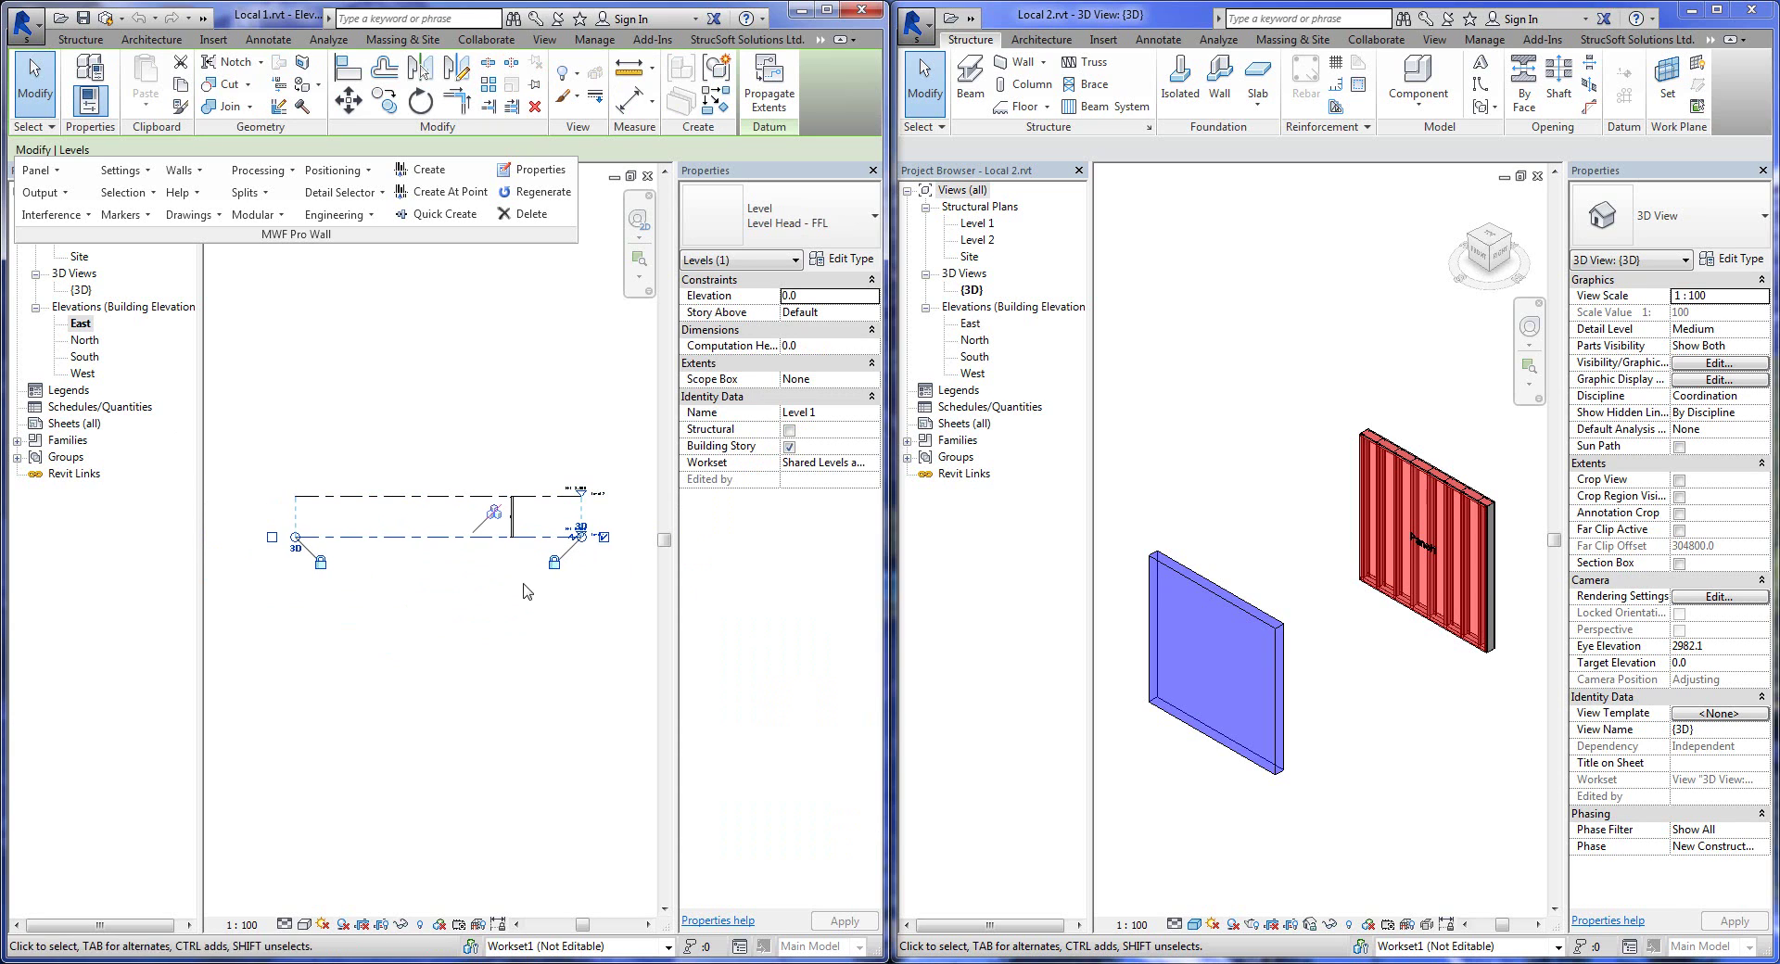
pyautogui.click(860, 260)
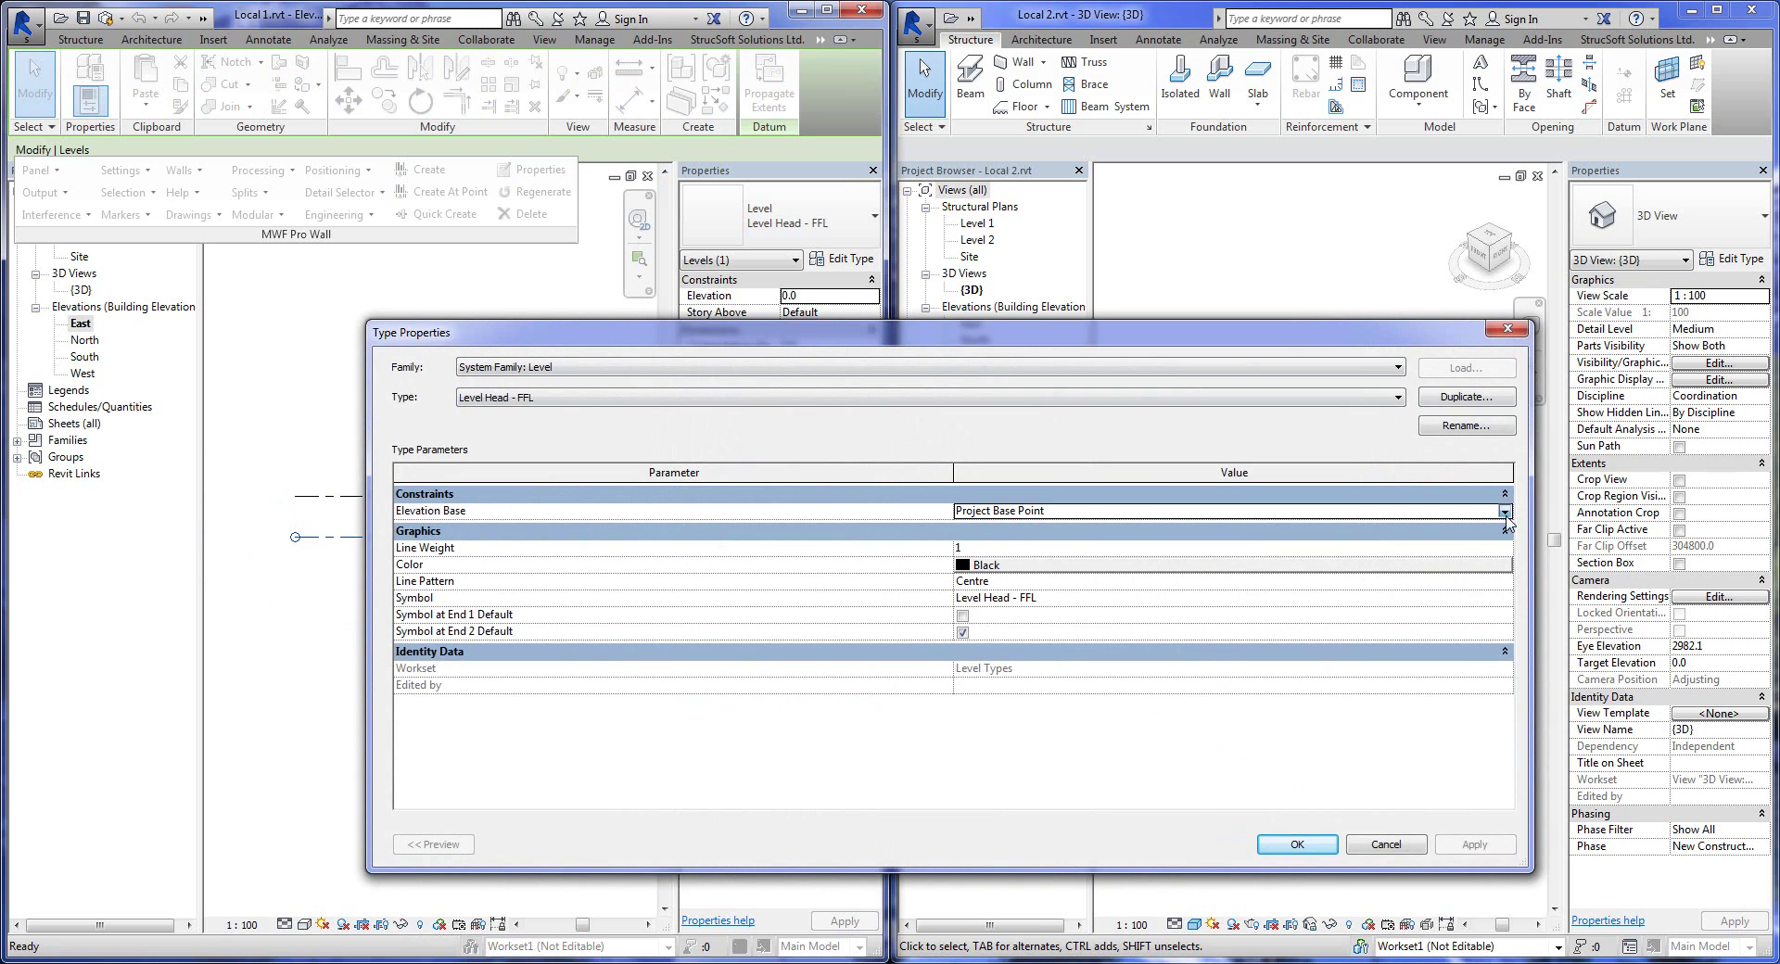
pyautogui.click(1505, 511)
pyautogui.click(1285, 546)
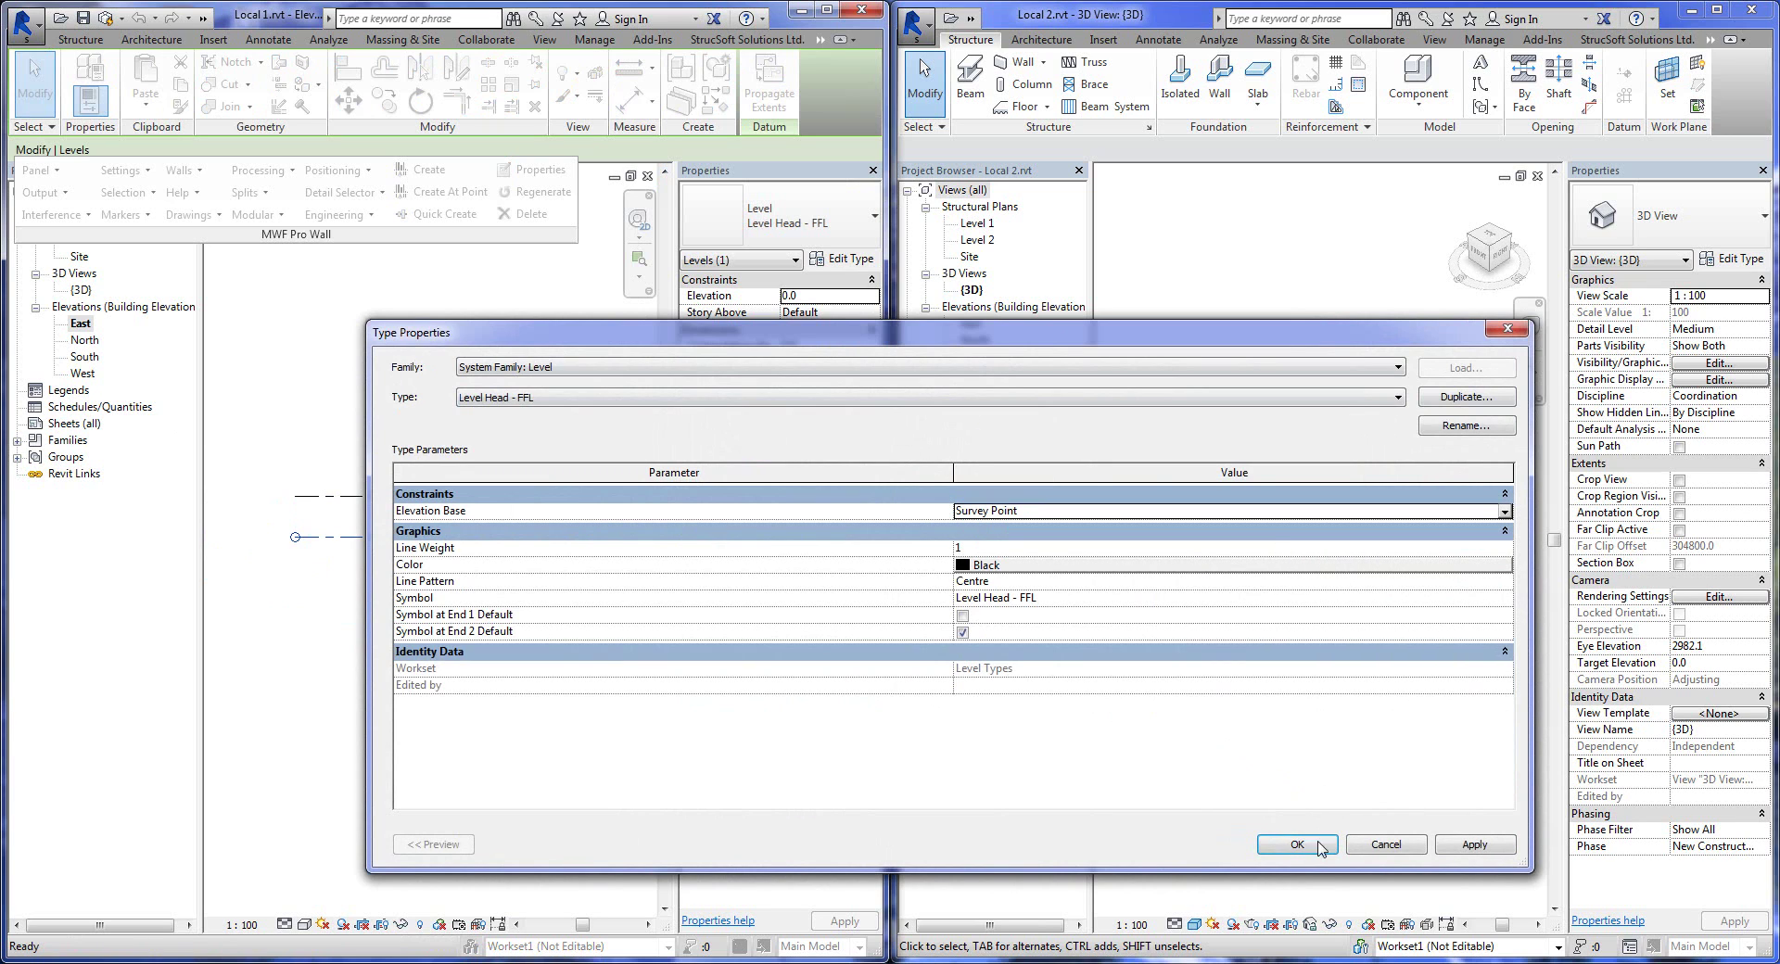
pyautogui.click(1297, 845)
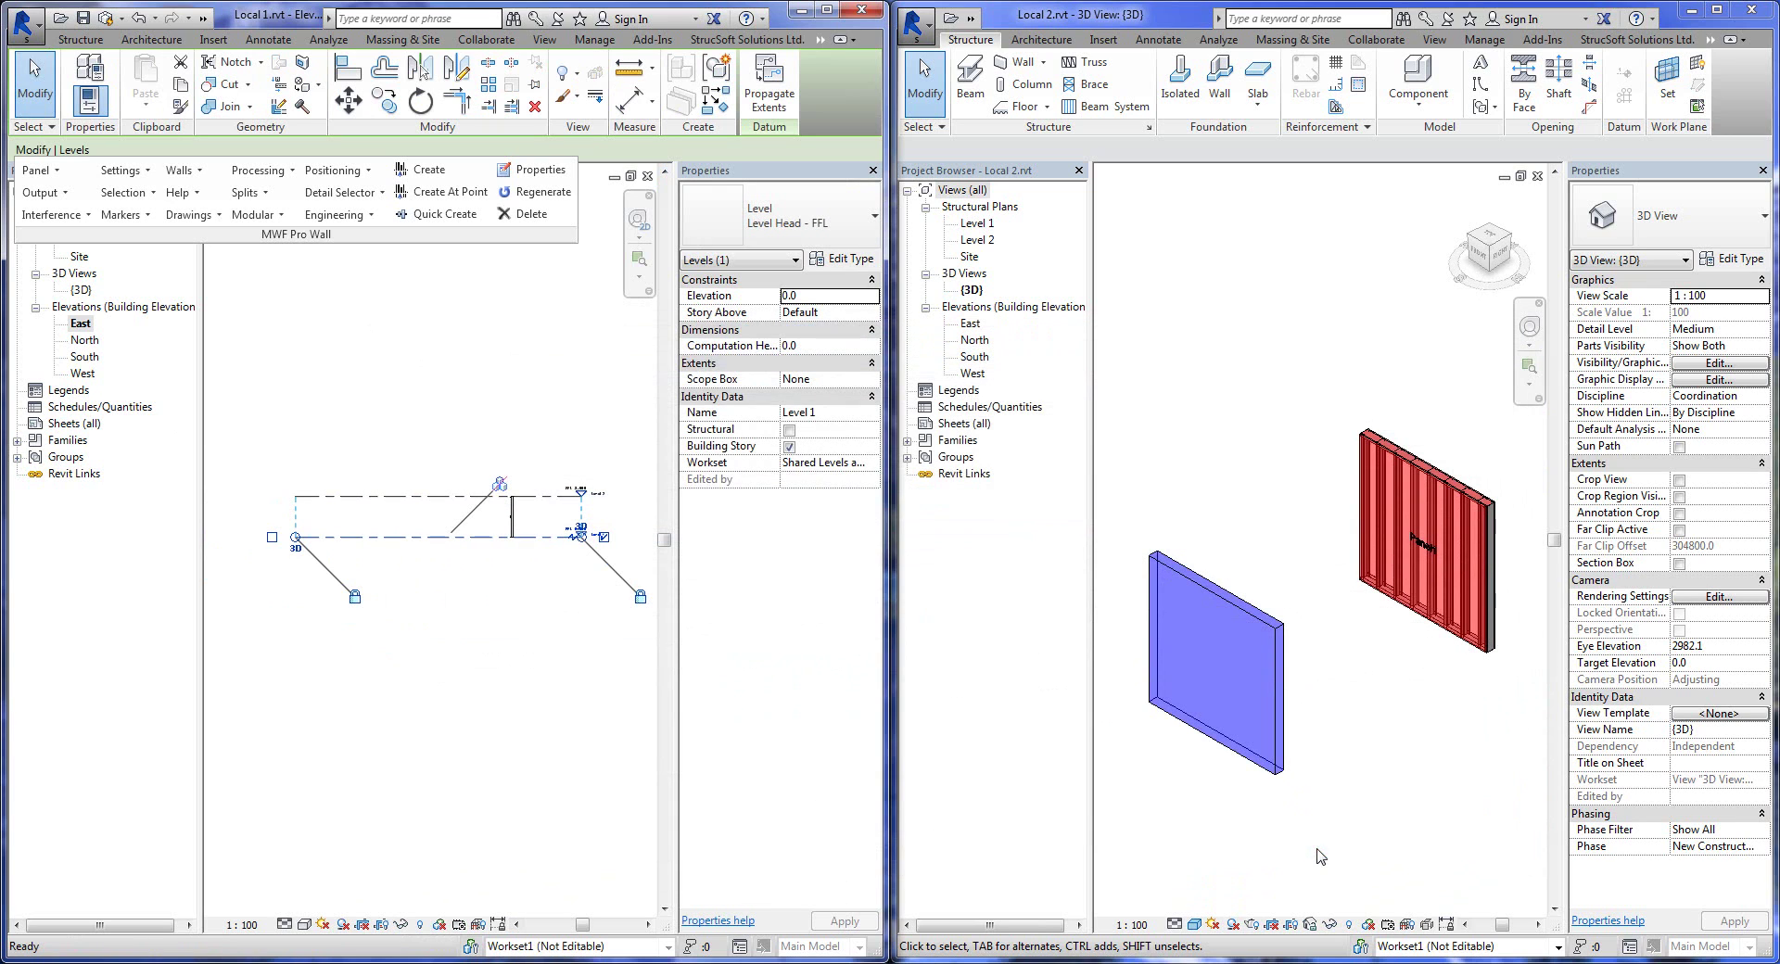
# Return Local 1 to its {3D} view and synchronize Local 2 with Central.
pyautogui.doubleClick(81, 290)
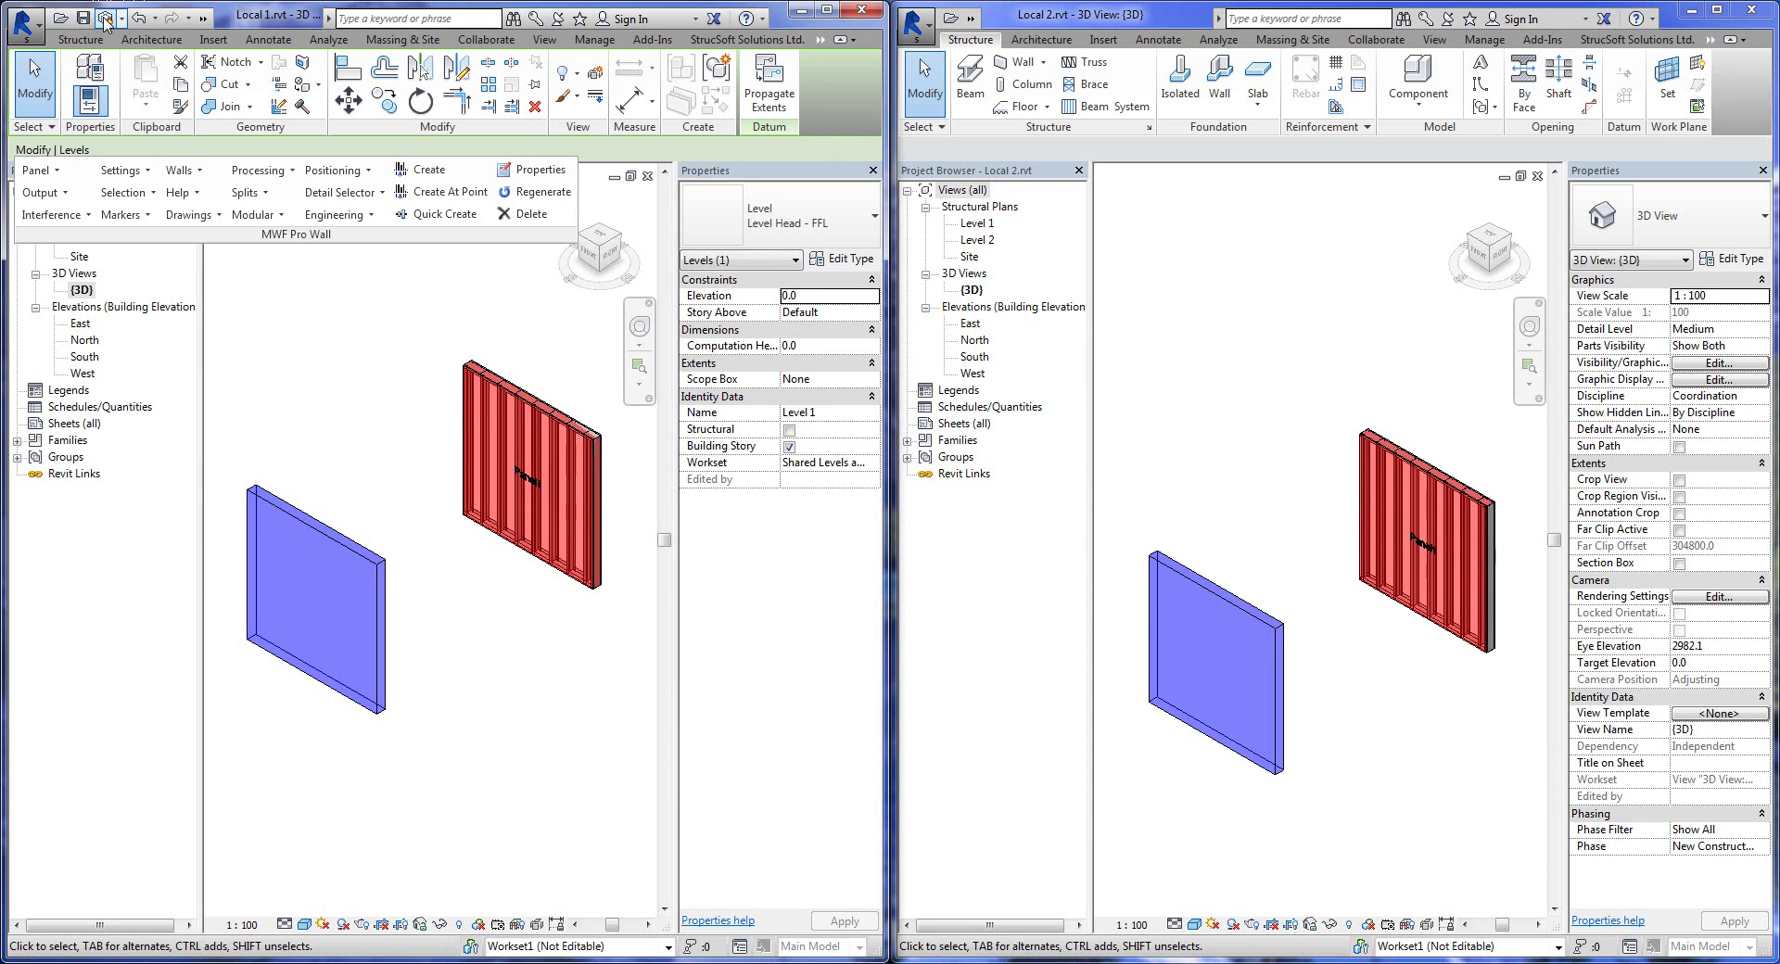
pyautogui.click(973, 19)
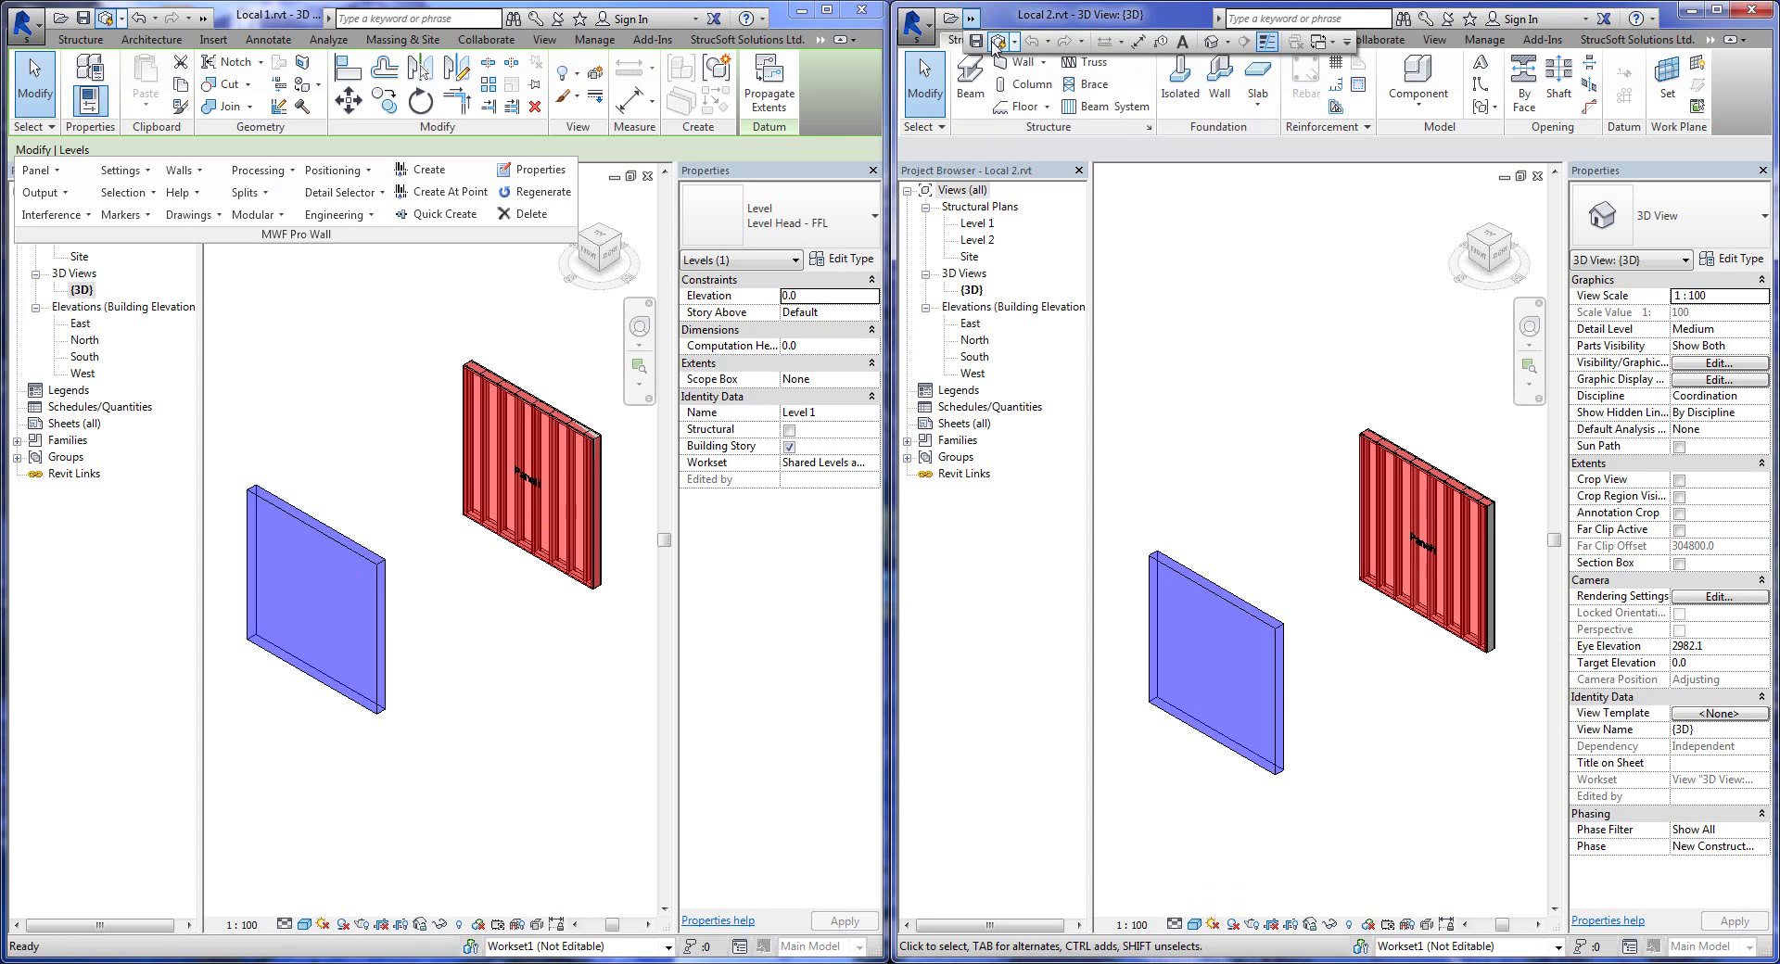
pyautogui.click(997, 43)
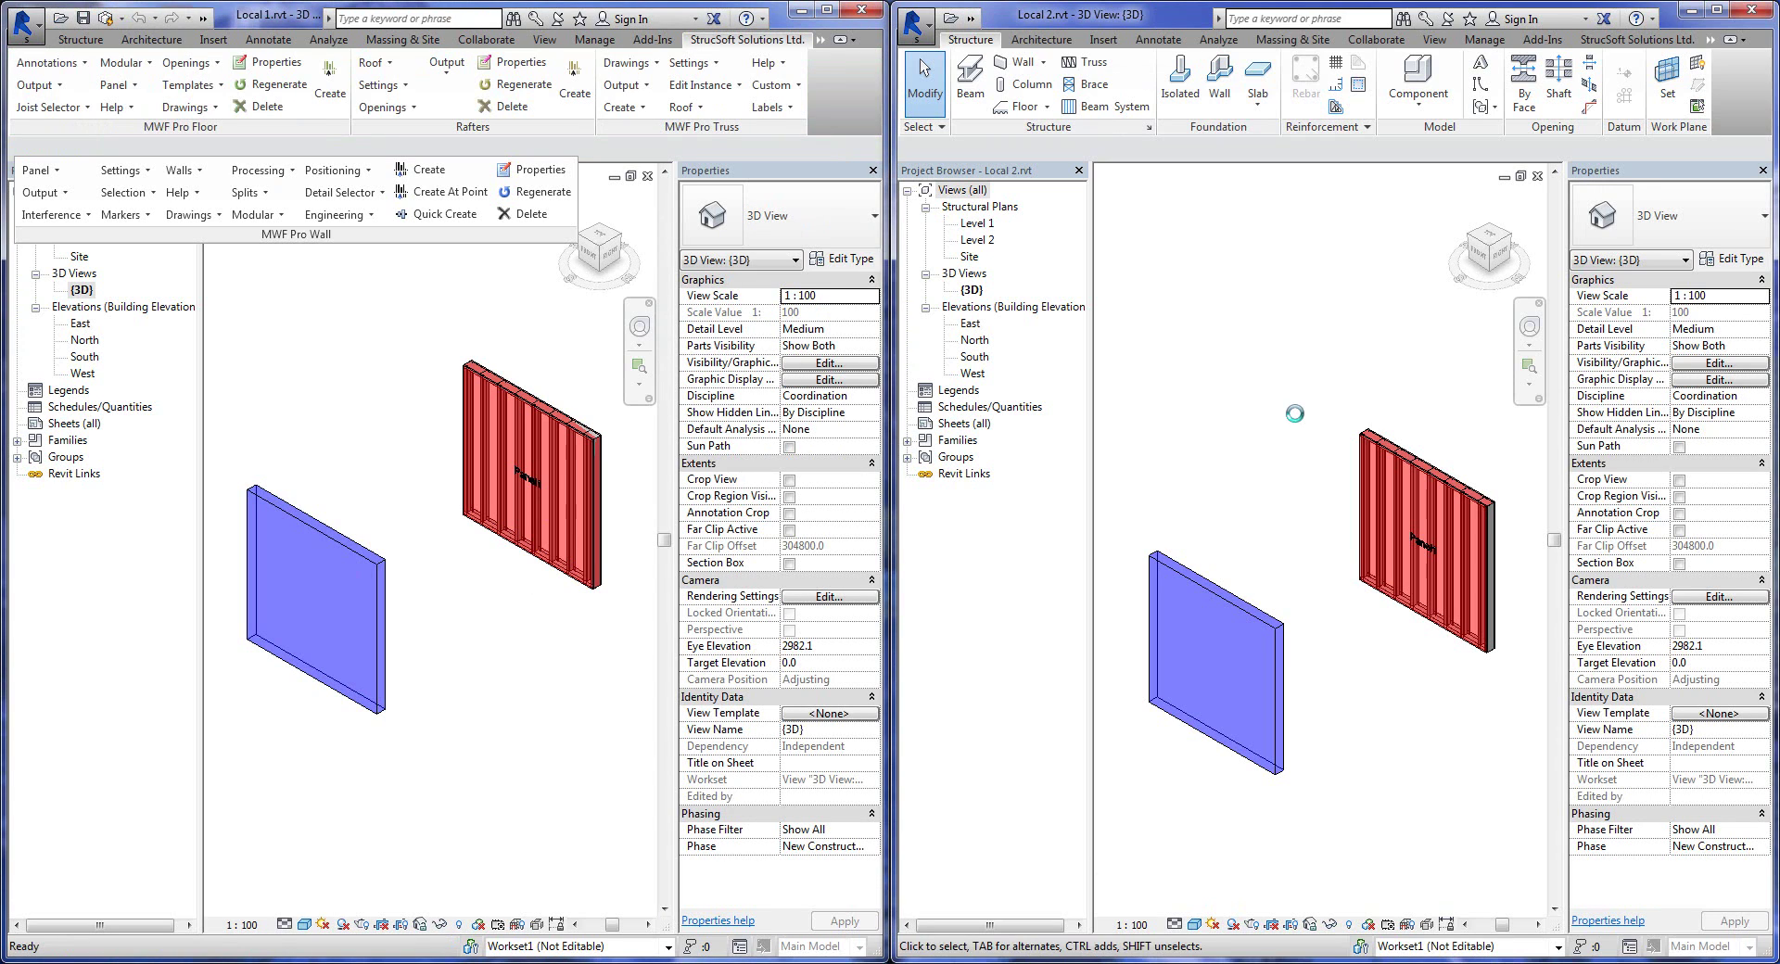
# Delete the red wall's framing members in Local 1, then synchronize Local 2 with Central.
pyautogui.click(553, 464)
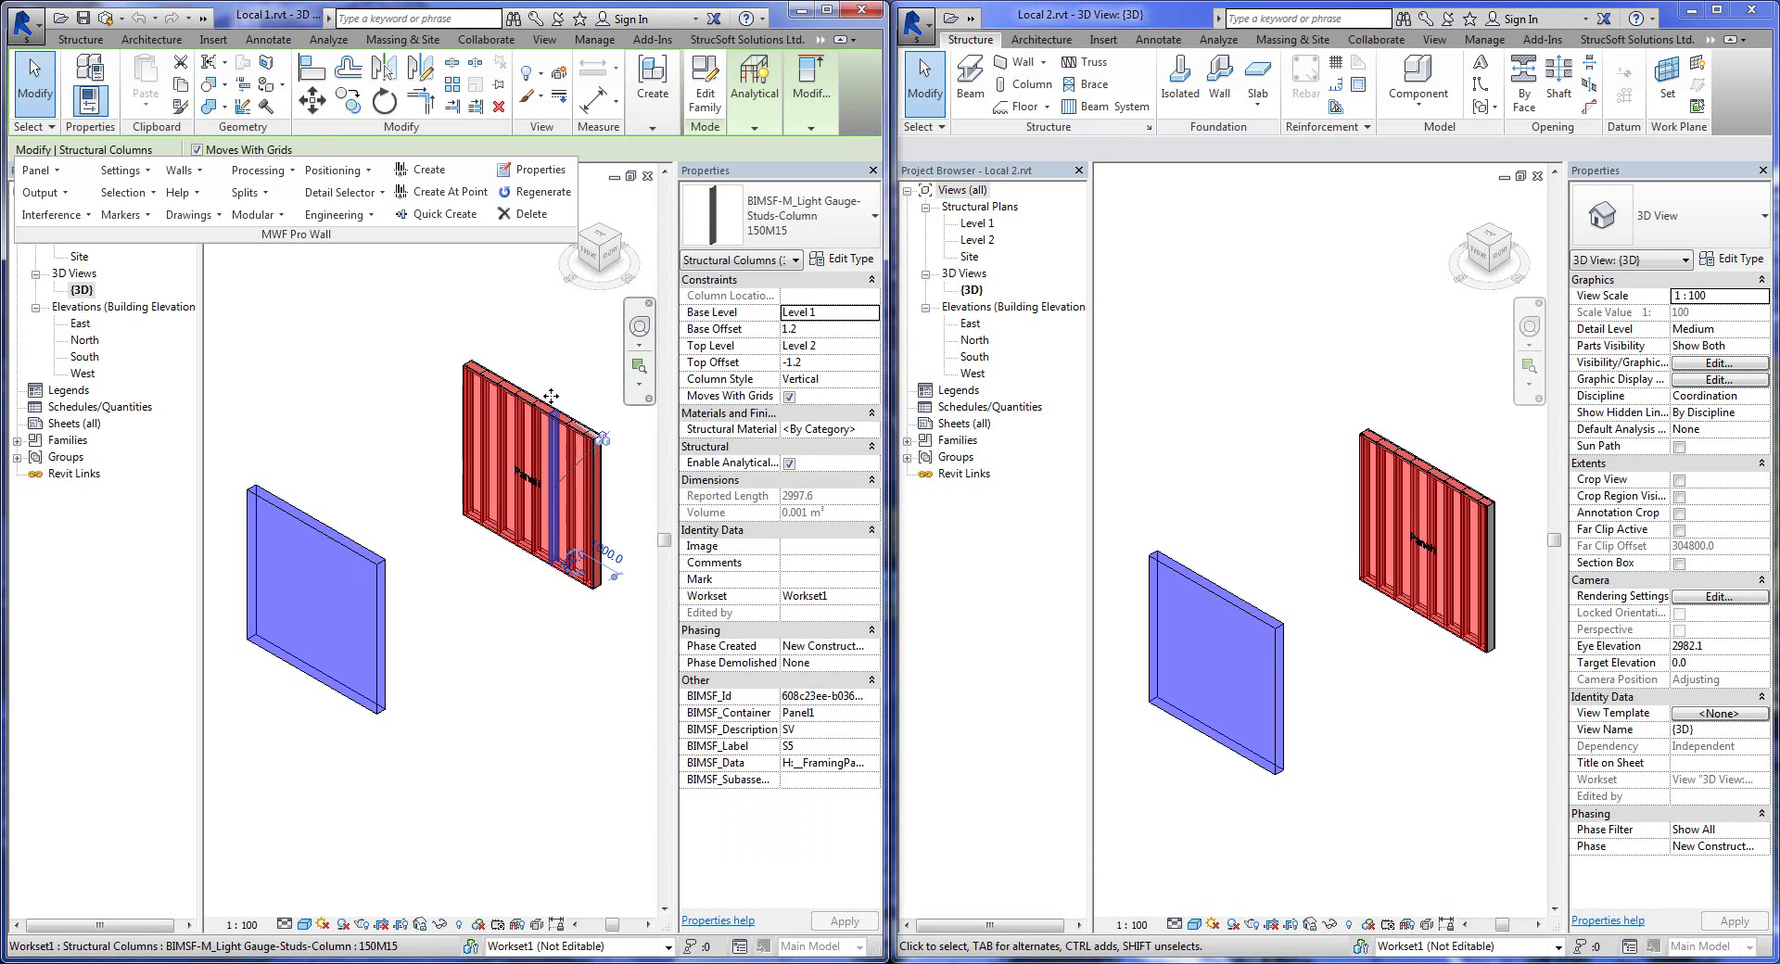
pyautogui.click(534, 215)
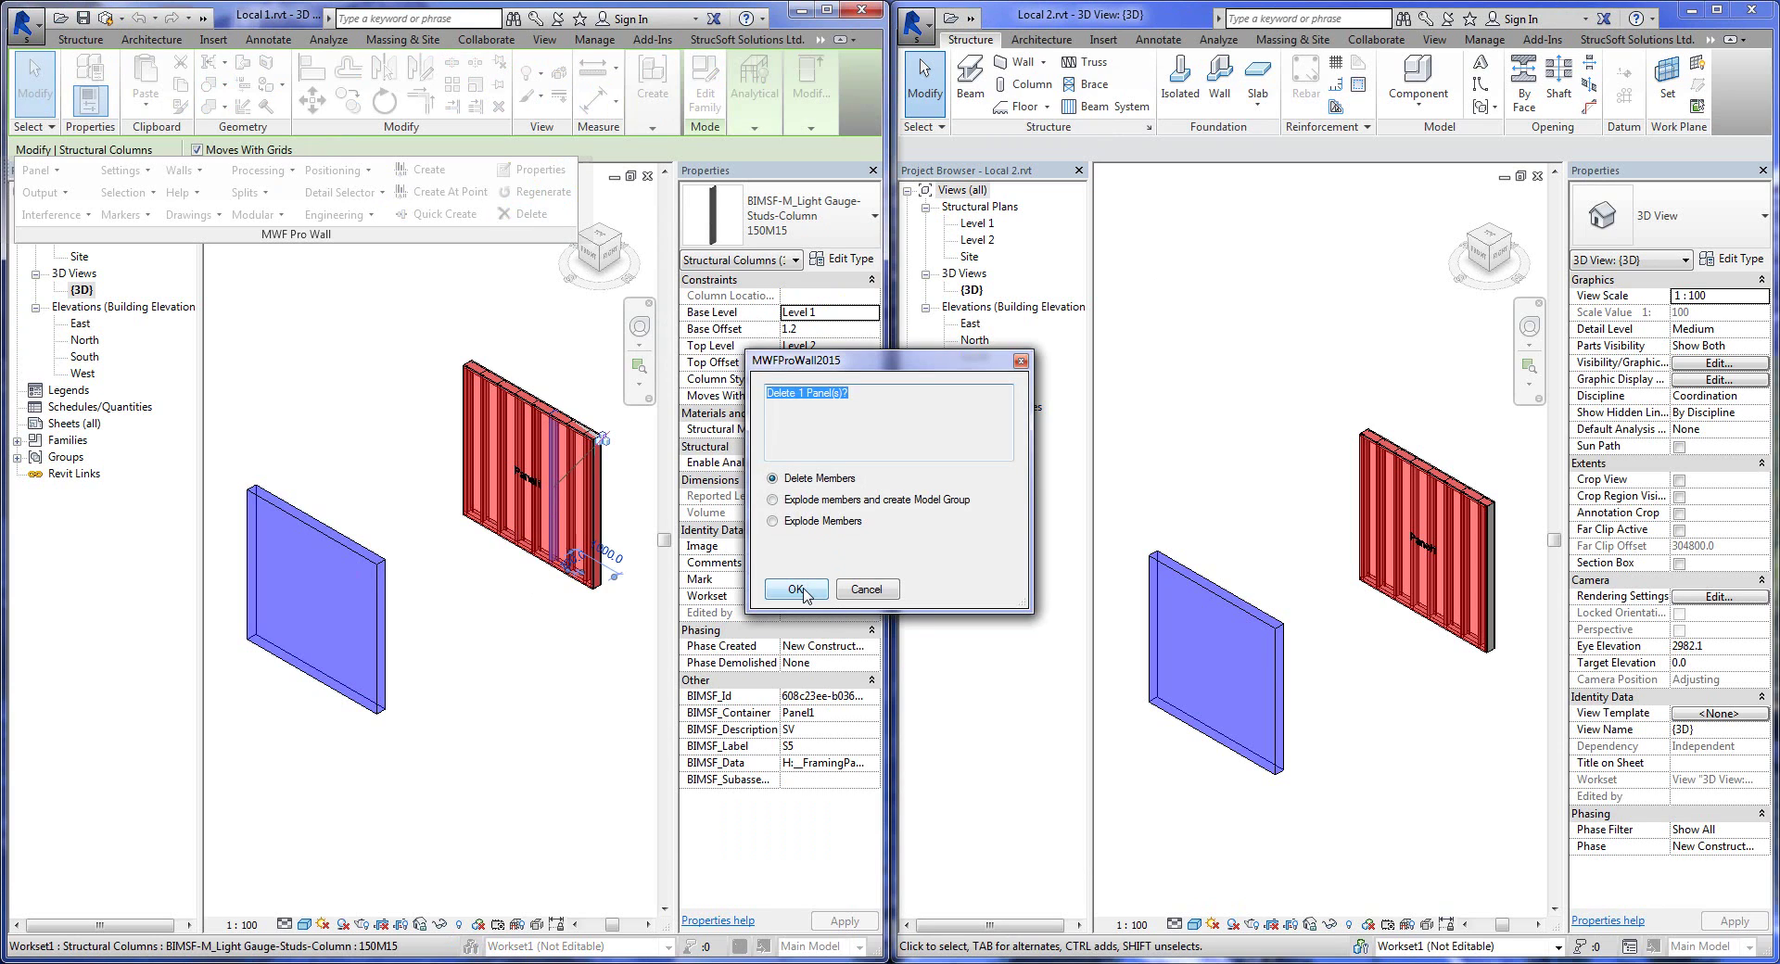
pyautogui.click(805, 596)
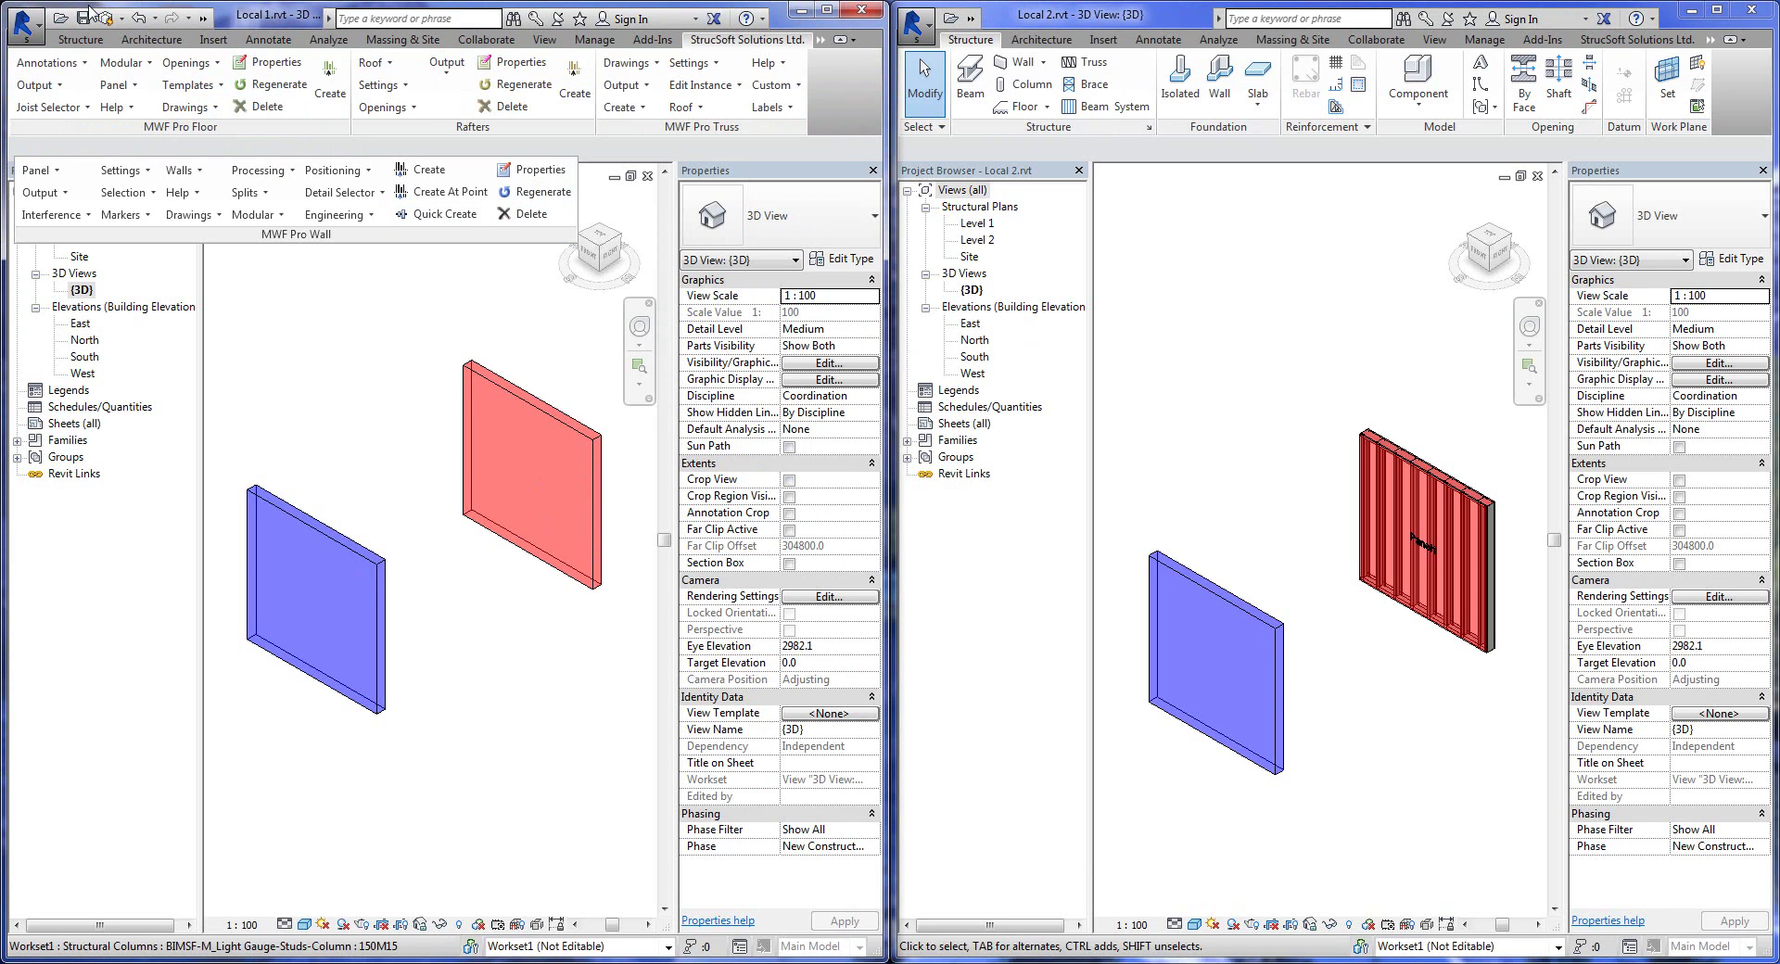
pyautogui.click(1252, 354)
pyautogui.click(971, 17)
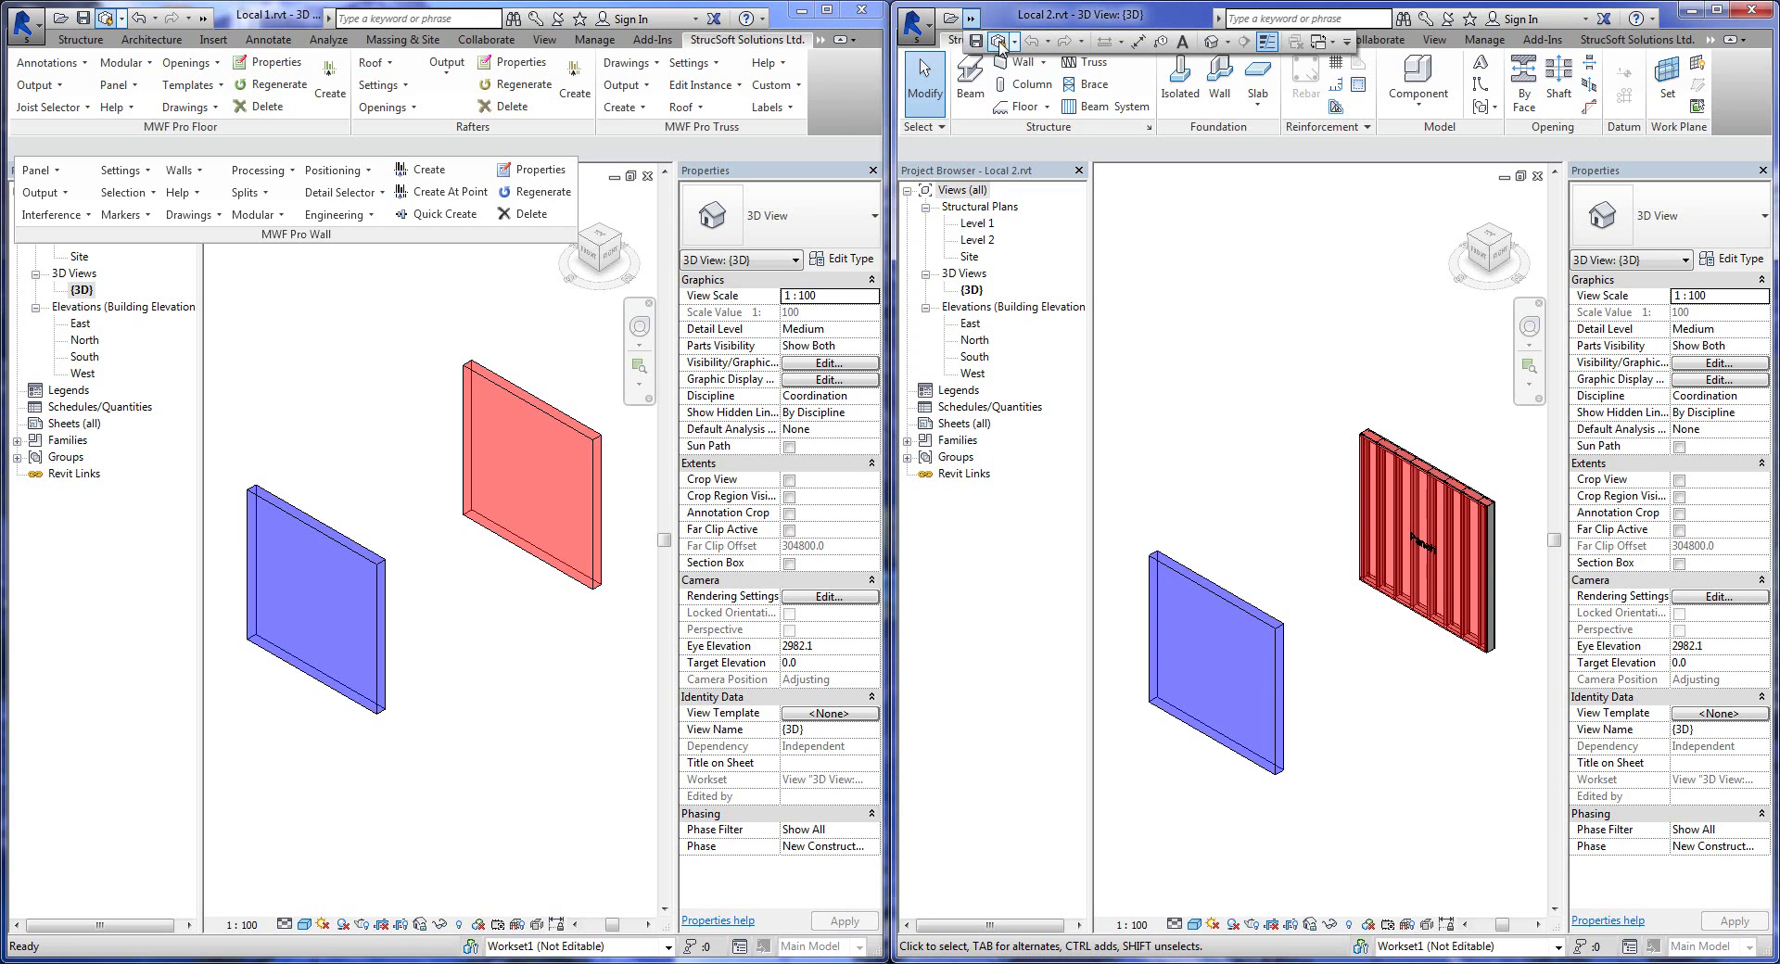
pyautogui.click(999, 44)
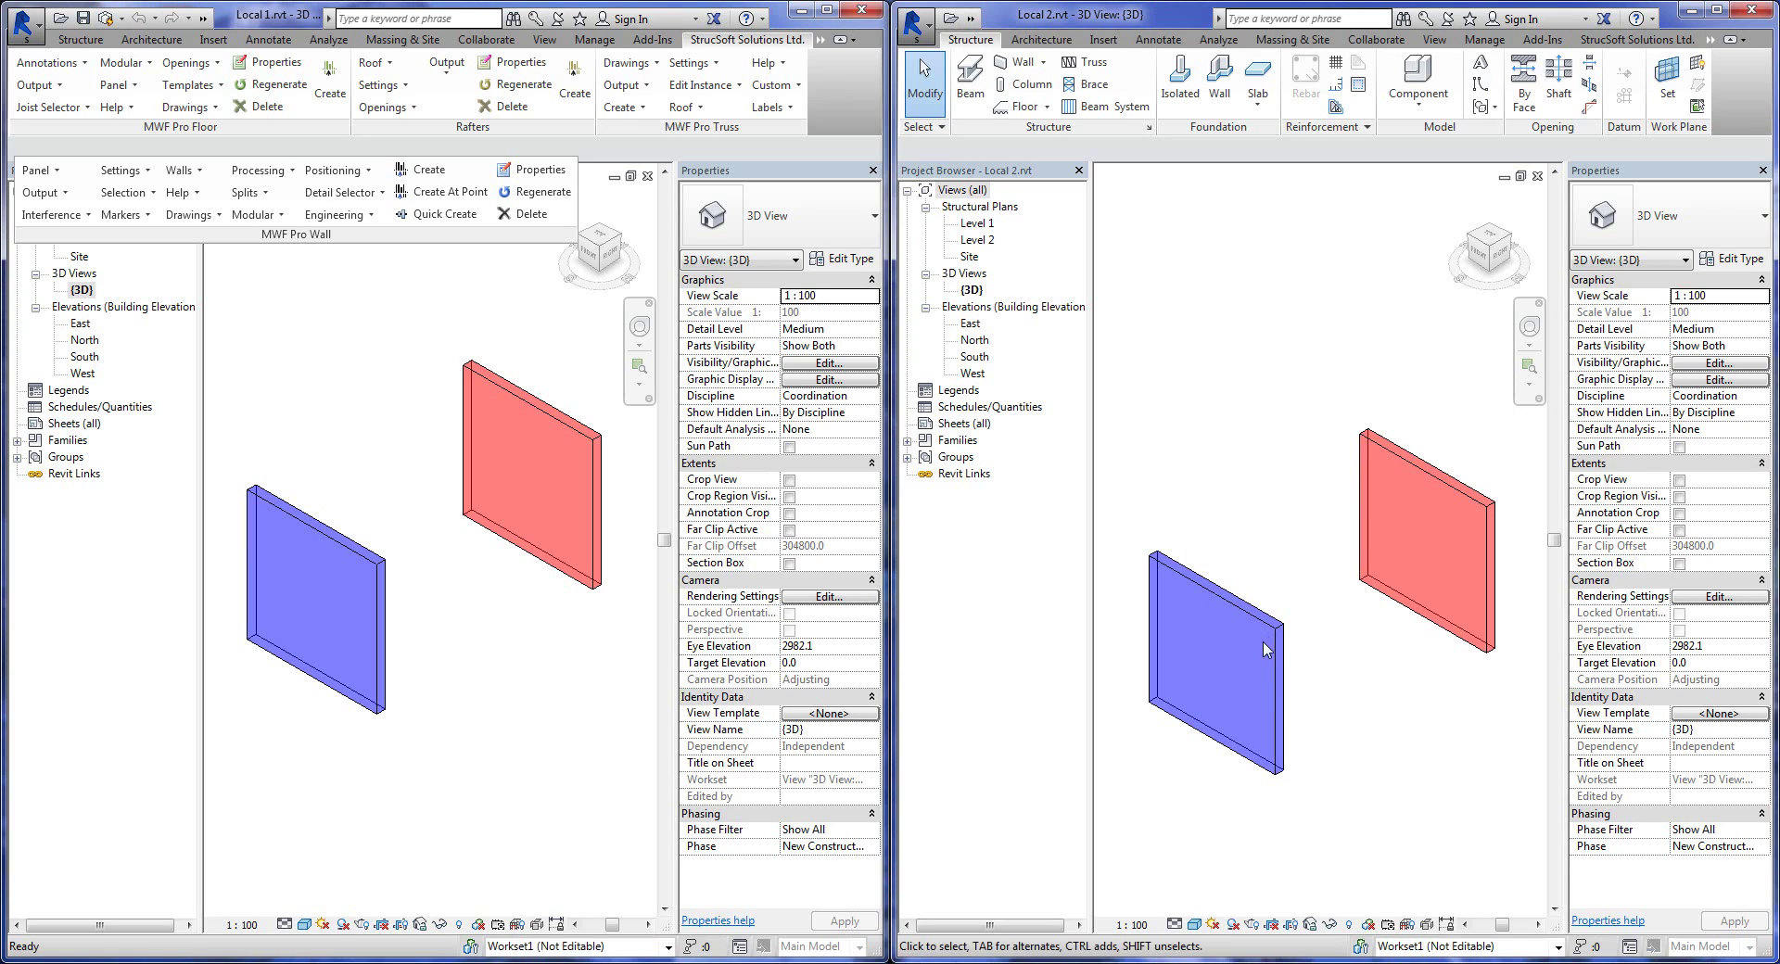
# Run MWF Pro Wall Quick Create on Local 2's blue wall, then on Local 1's red wall.
pyautogui.click(1260, 642)
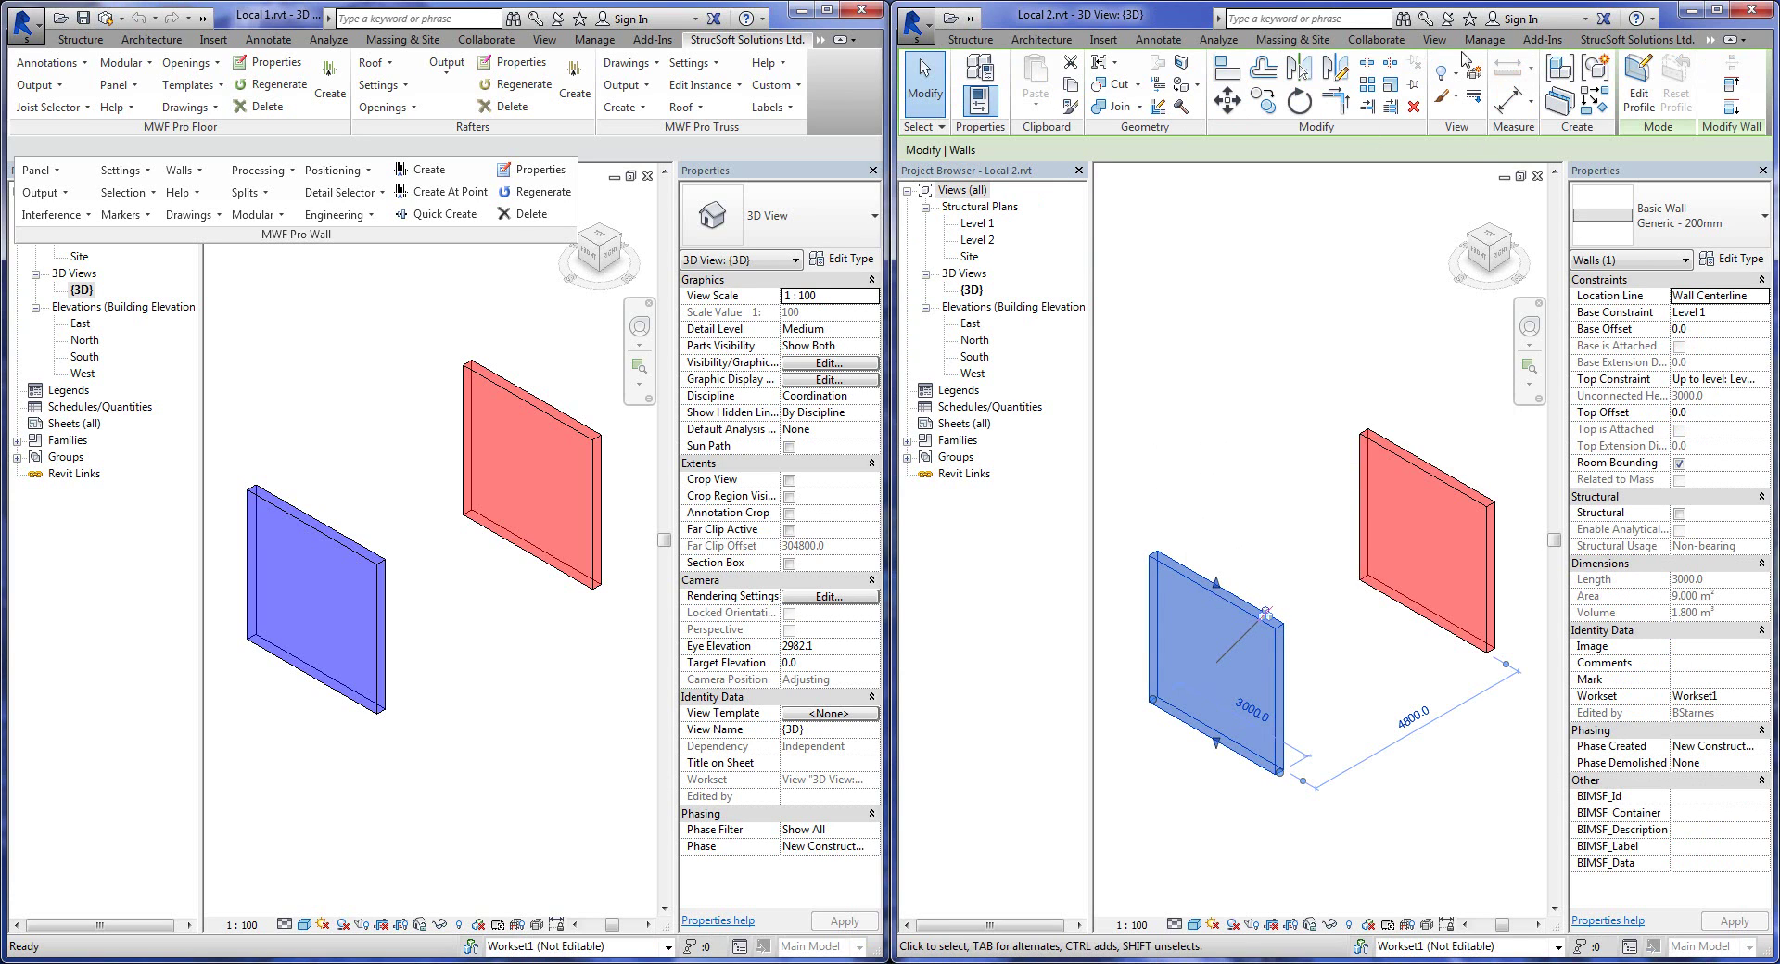
pyautogui.click(1627, 44)
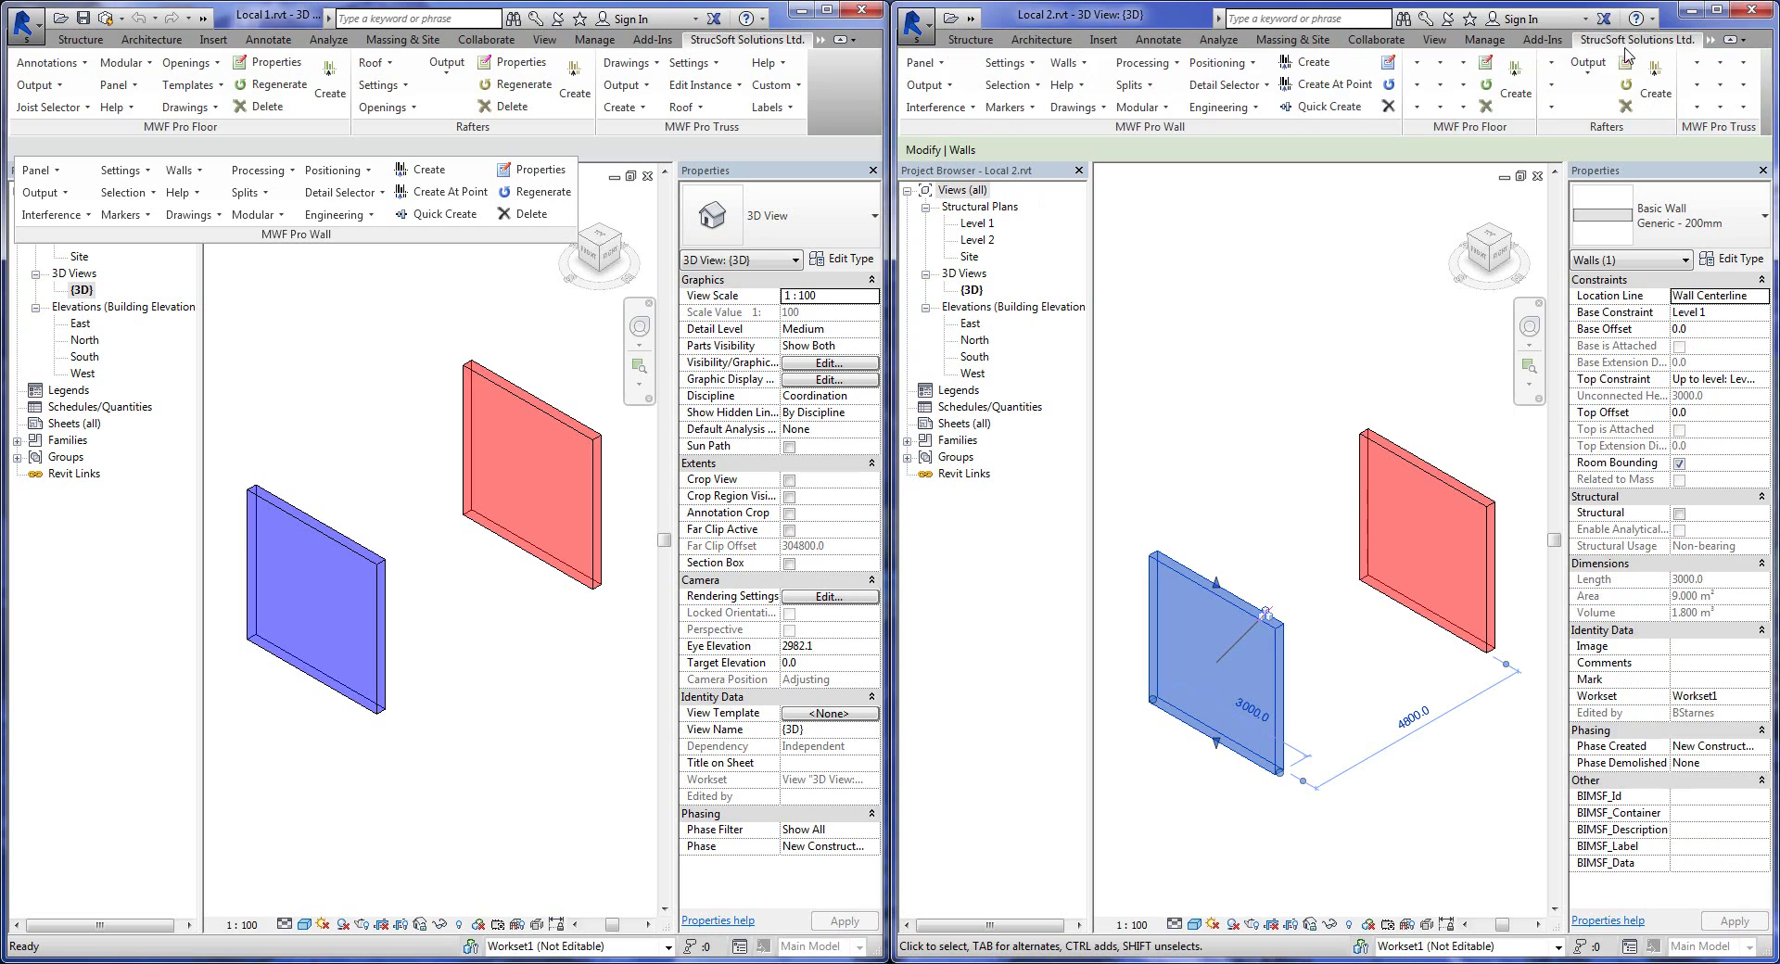
pyautogui.click(1326, 107)
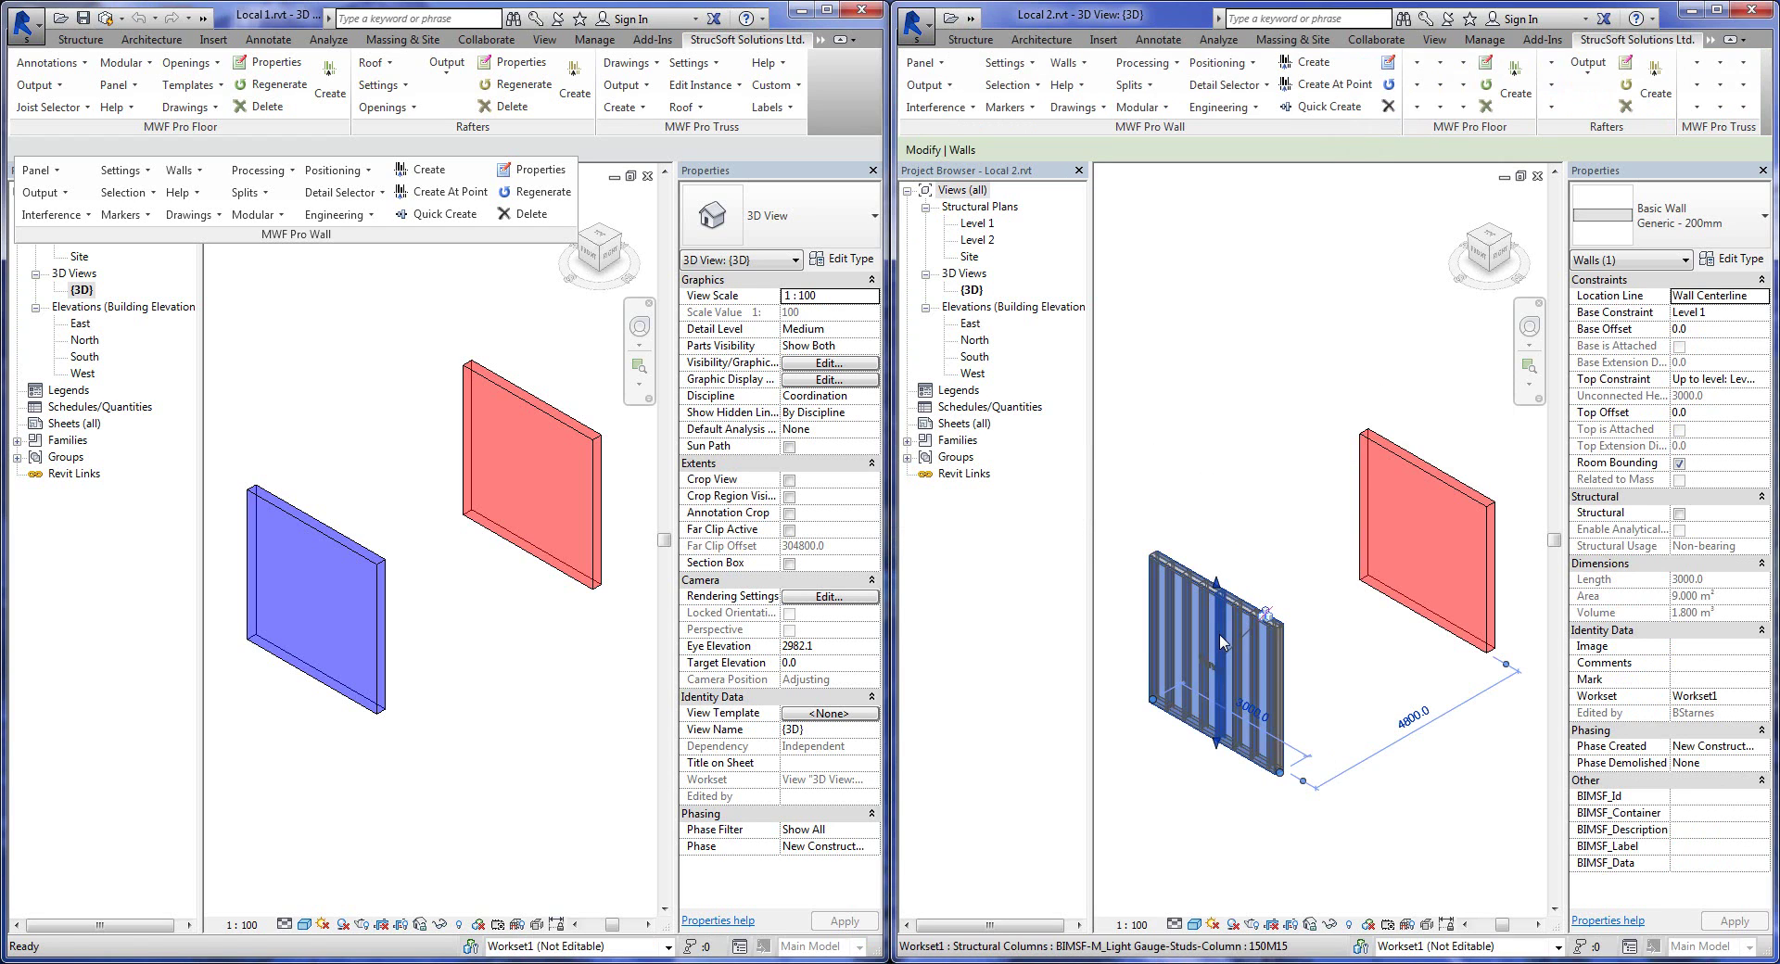
pyautogui.click(607, 448)
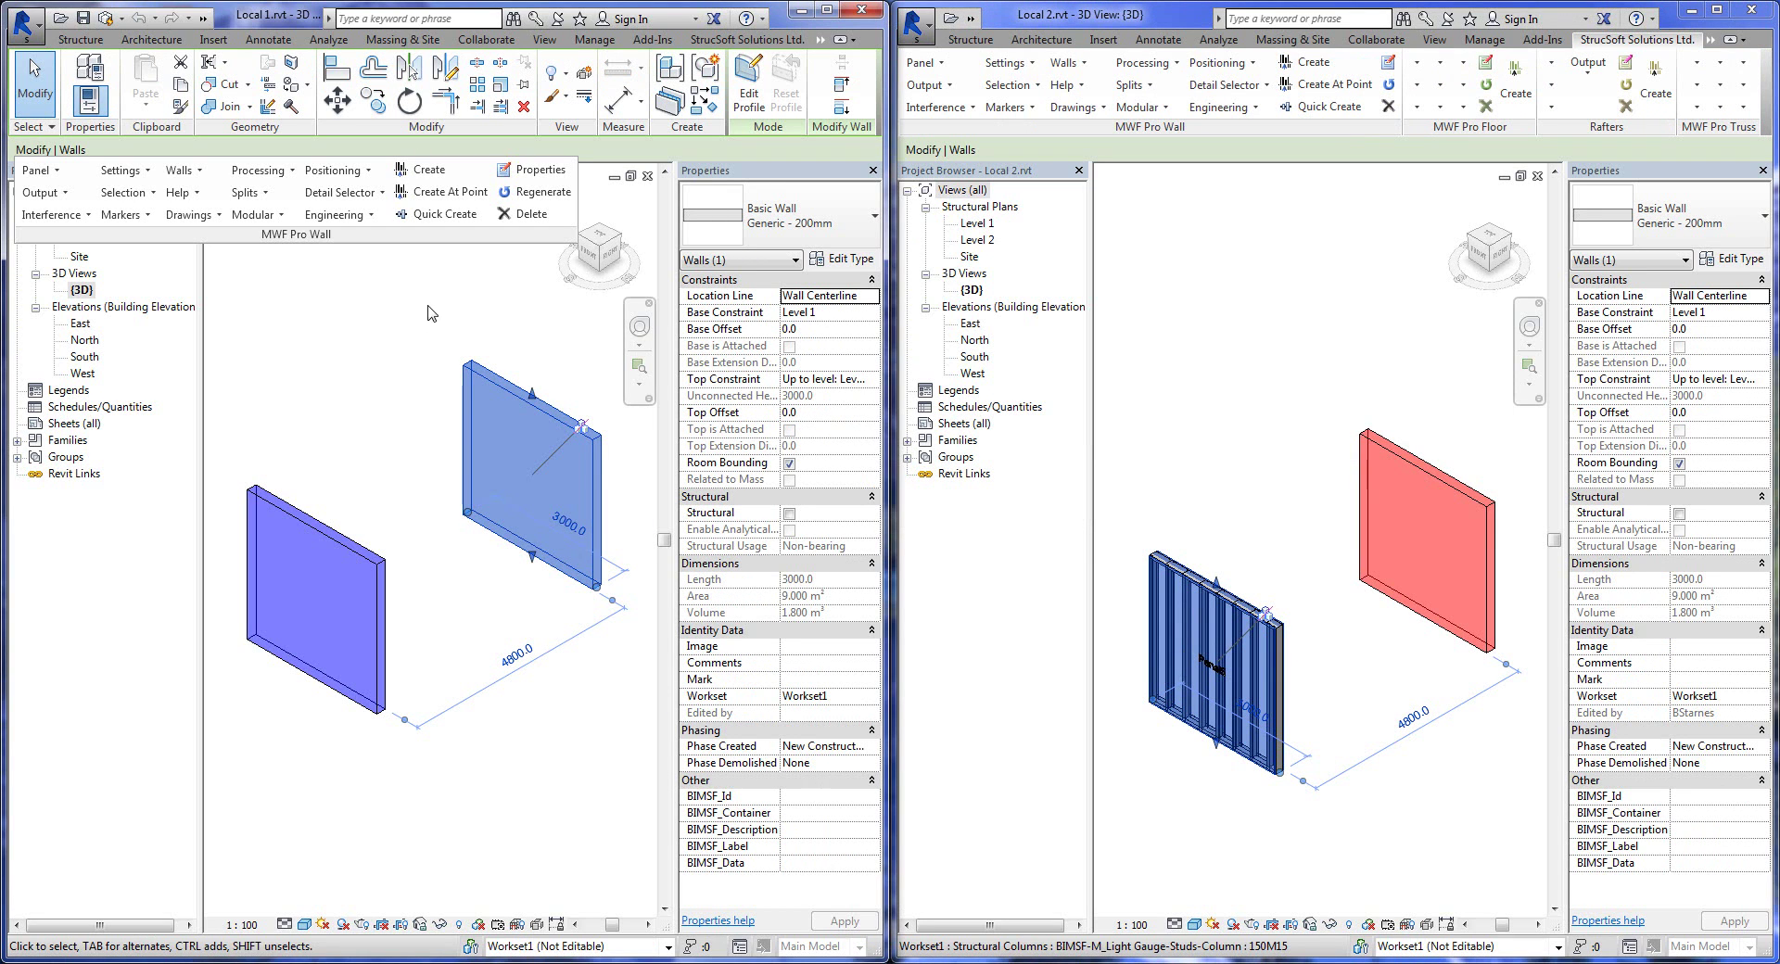
pyautogui.click(467, 217)
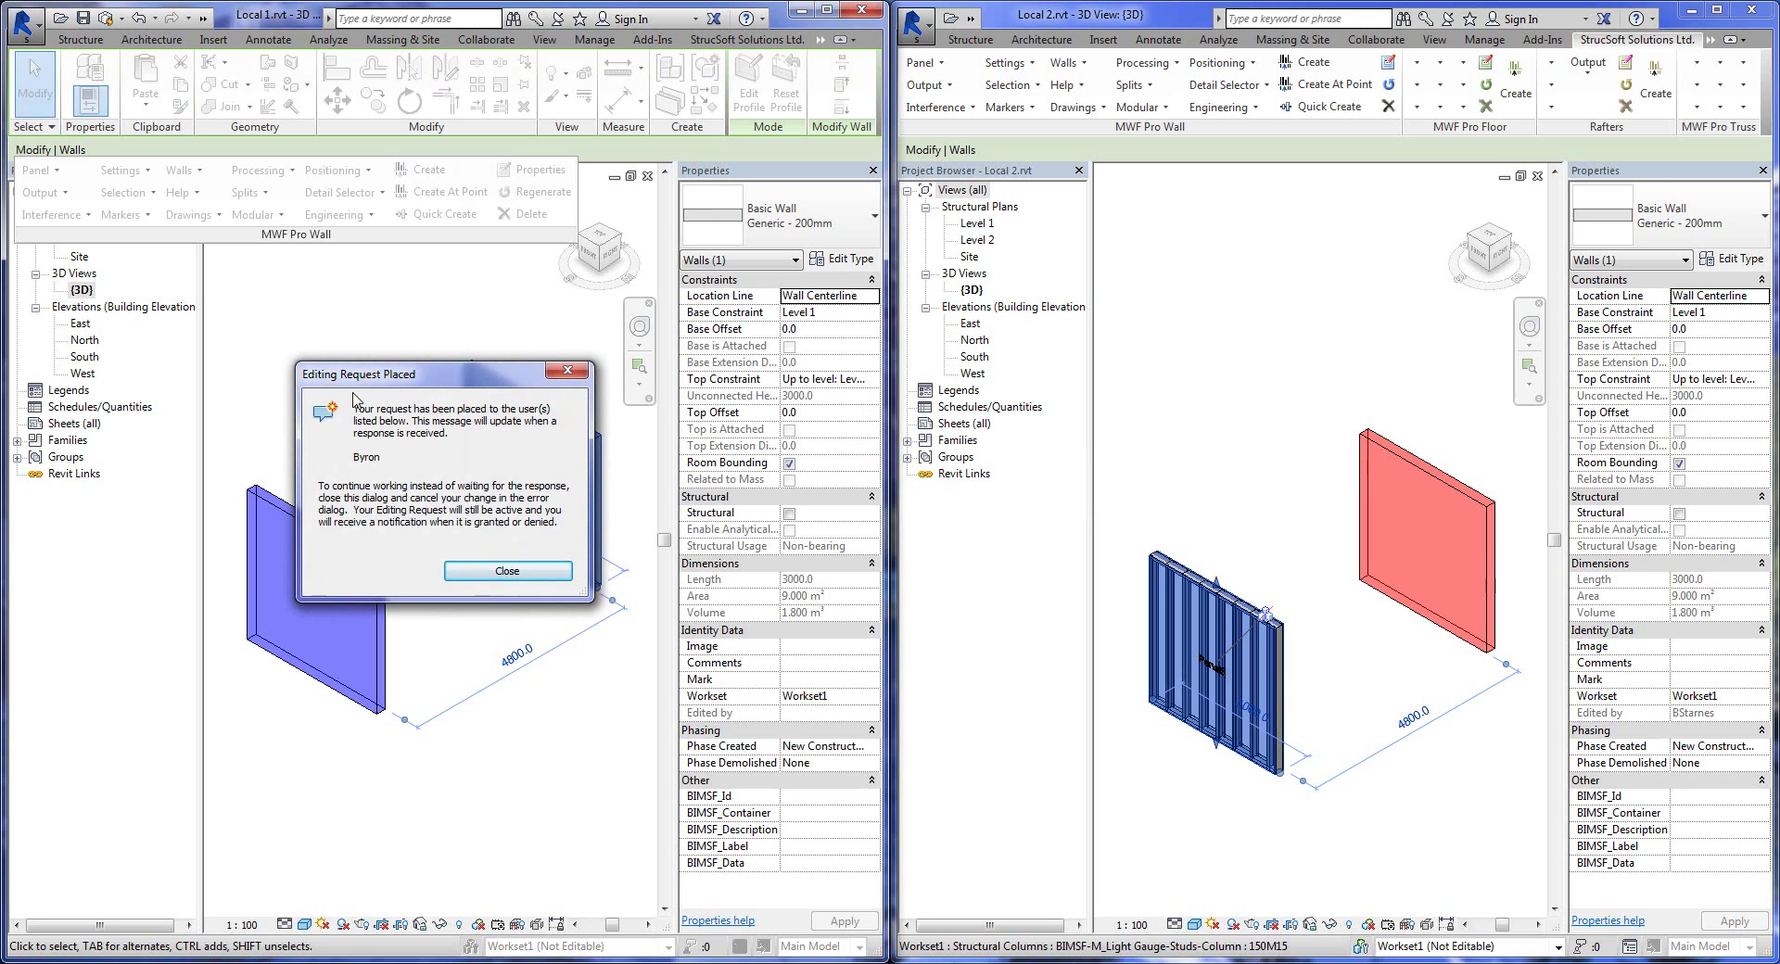
# Close Local 1's recurring Editing Request Placed dialog until Local 2 receives the request.
pyautogui.click(490, 573)
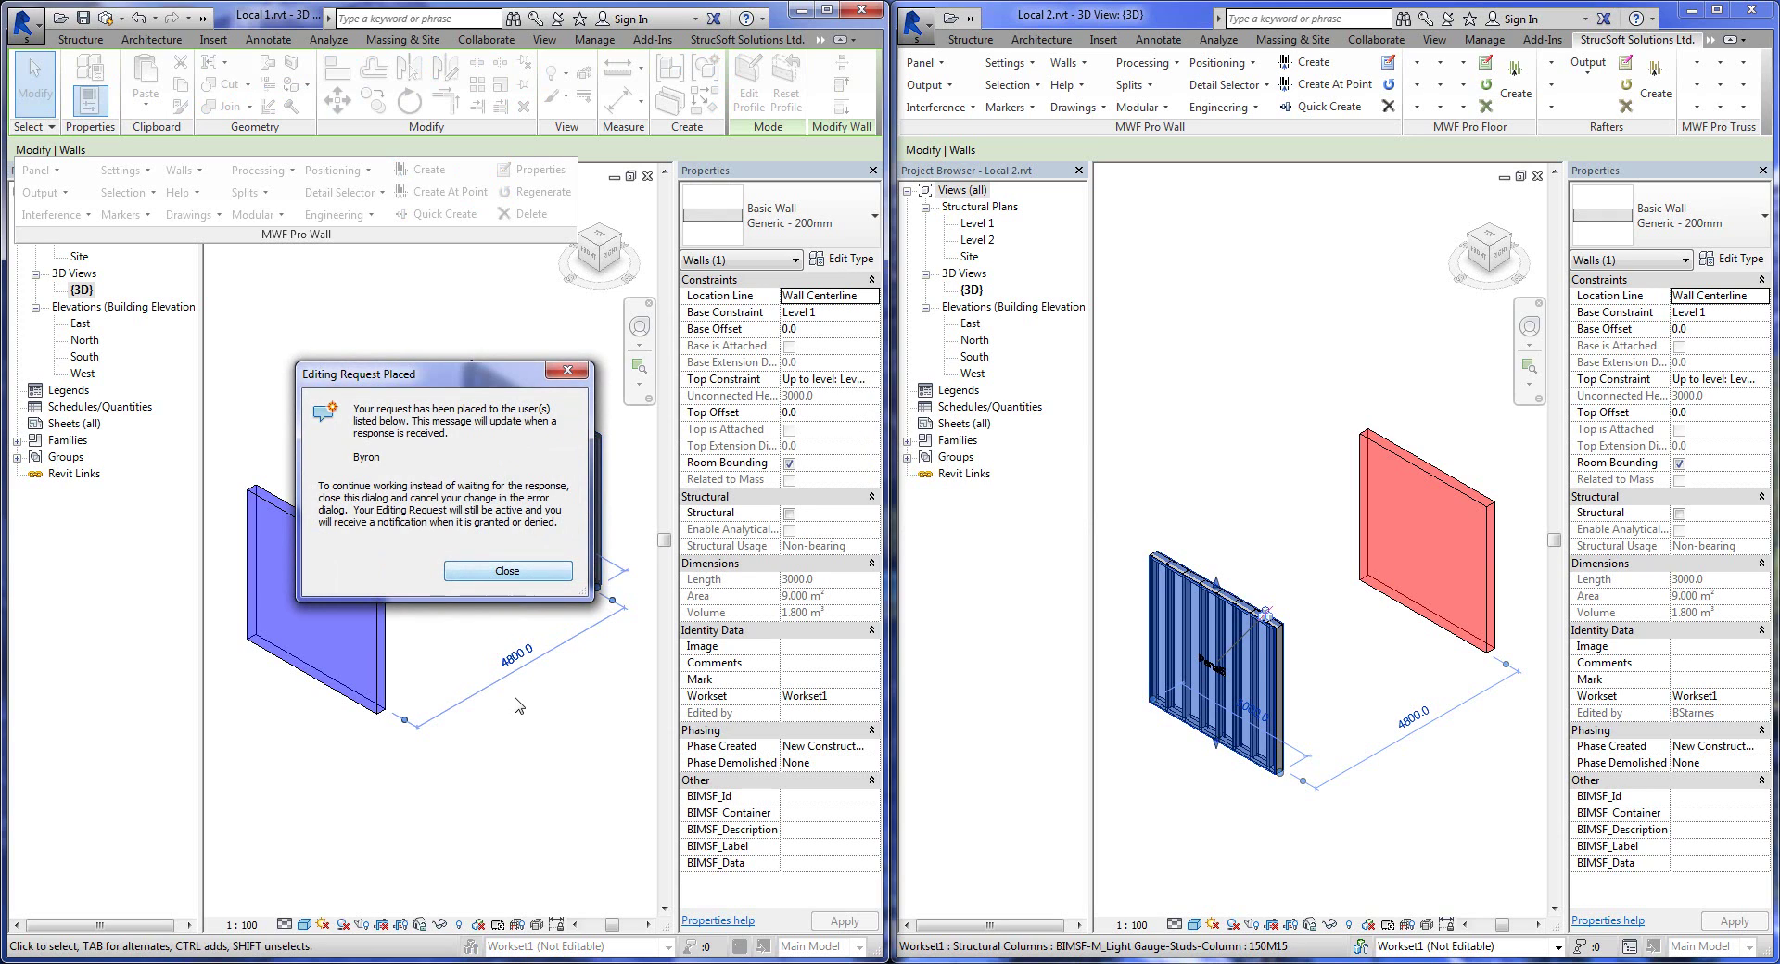
pyautogui.click(516, 573)
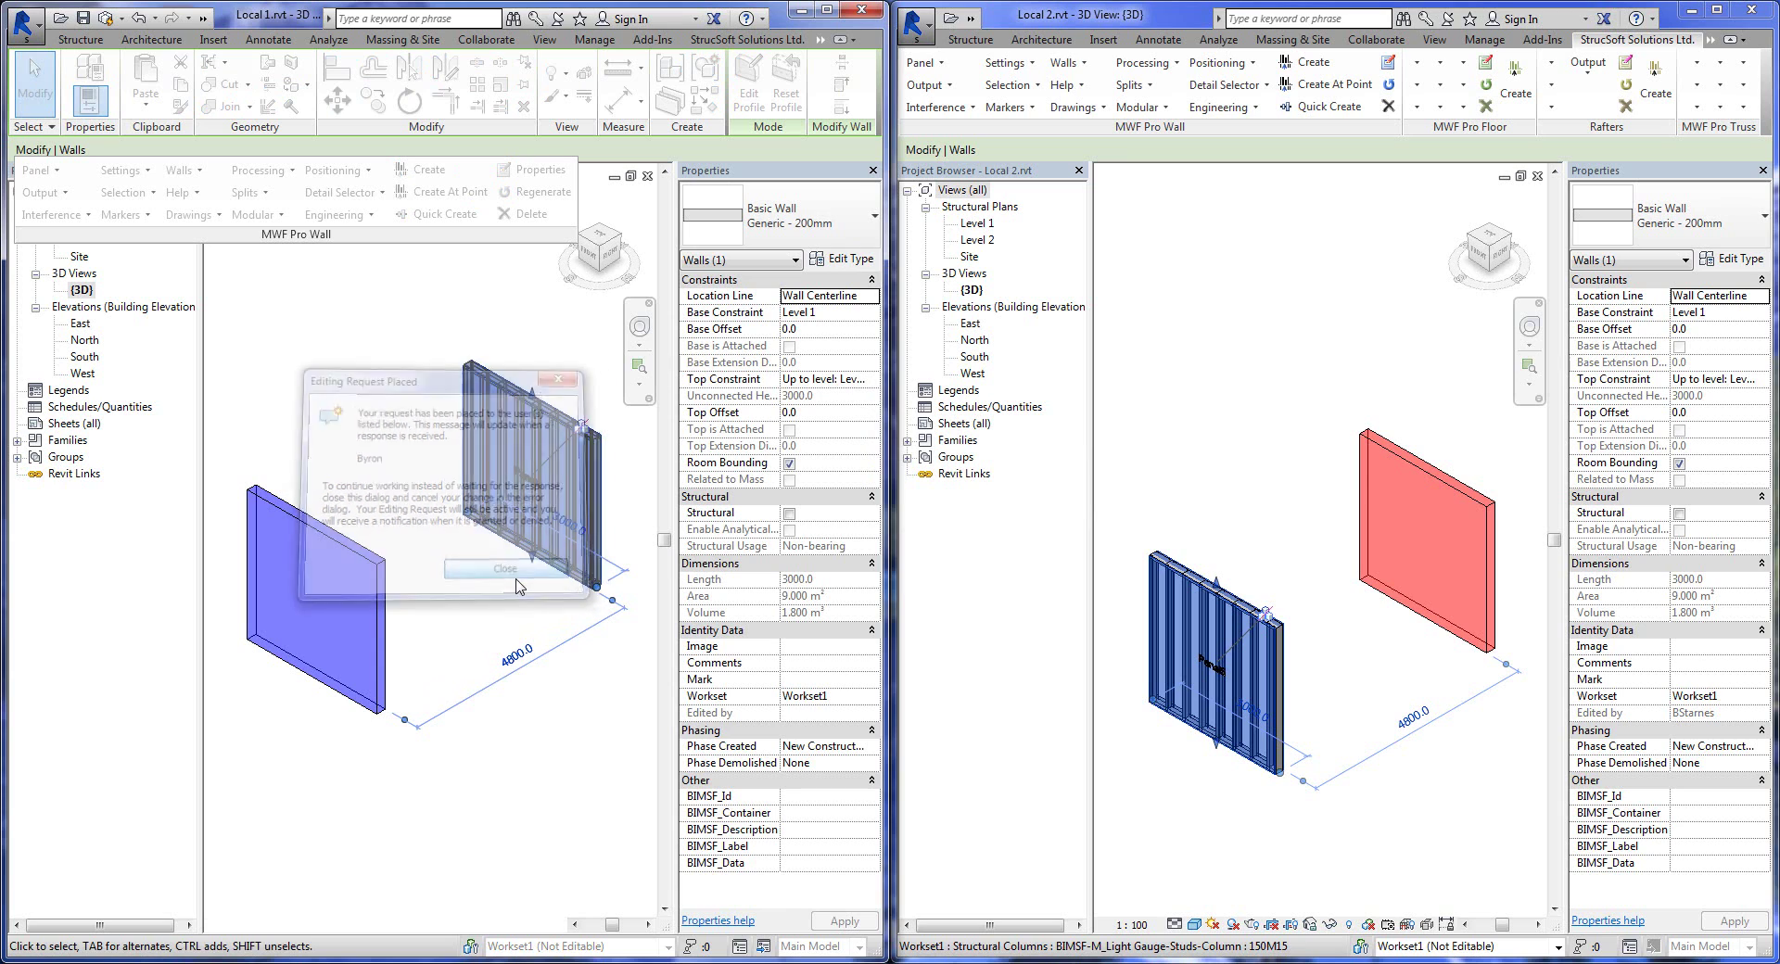
pyautogui.click(516, 573)
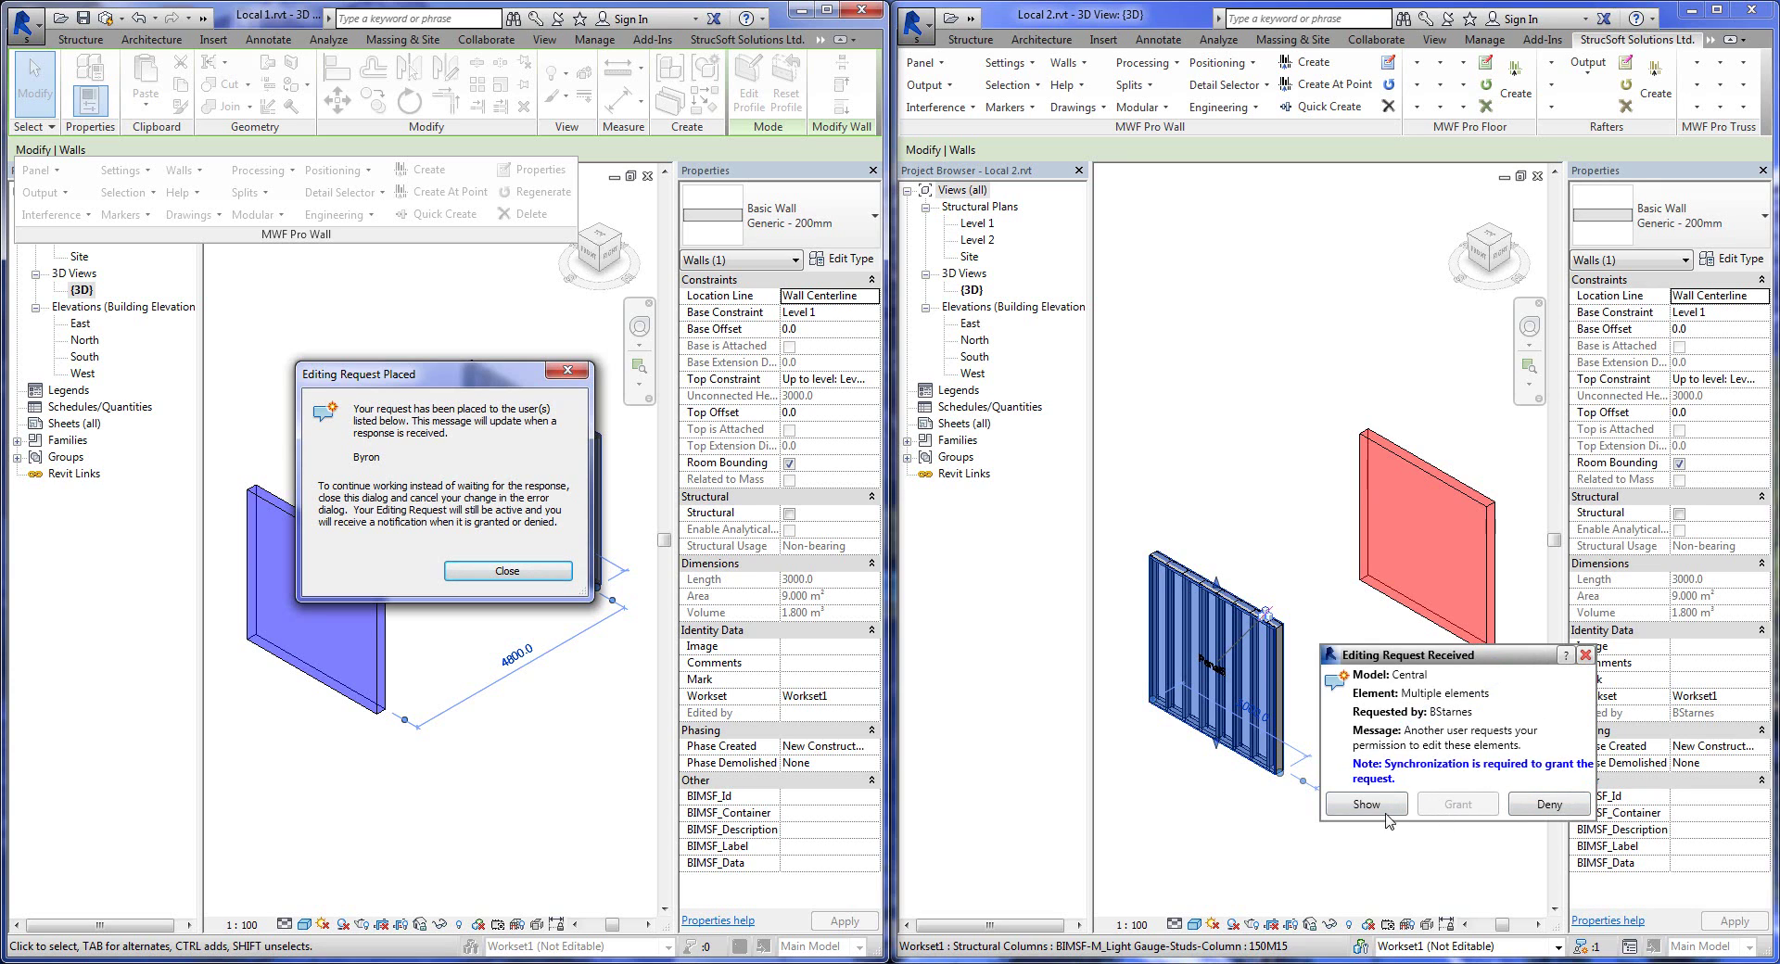
# Deny the editing request in Local 2, then close Local 1's denial and reappearing request notices.
pyautogui.click(1563, 814)
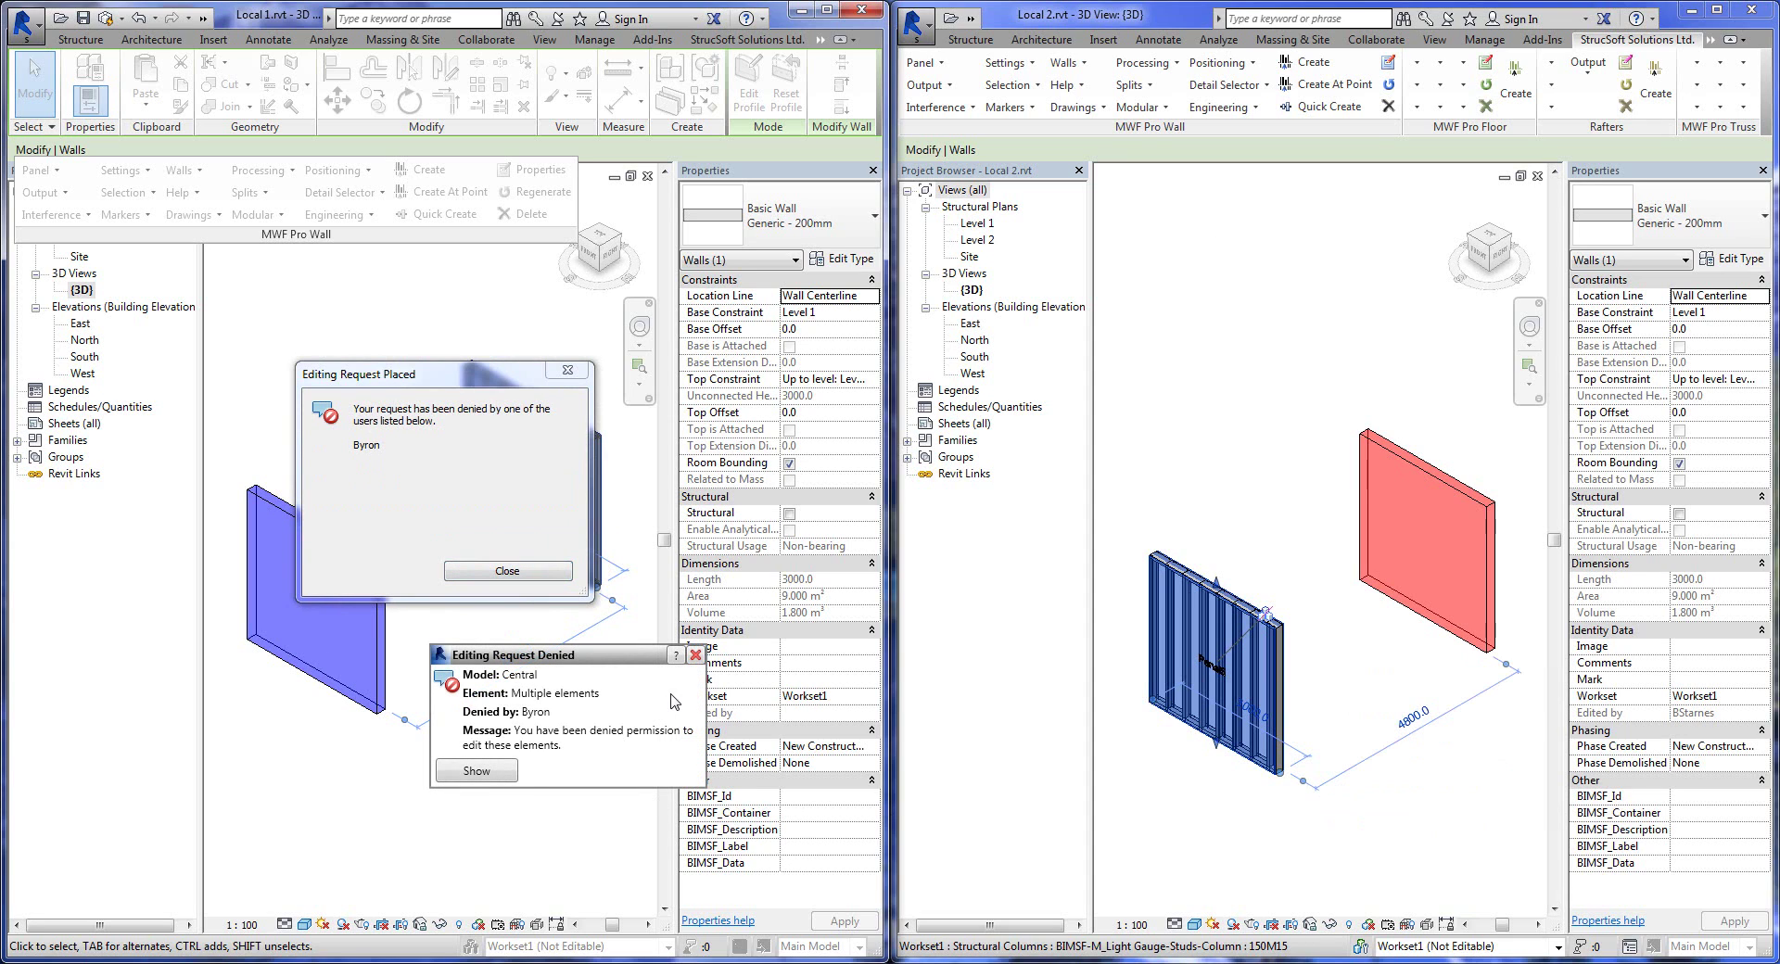
pyautogui.click(695, 656)
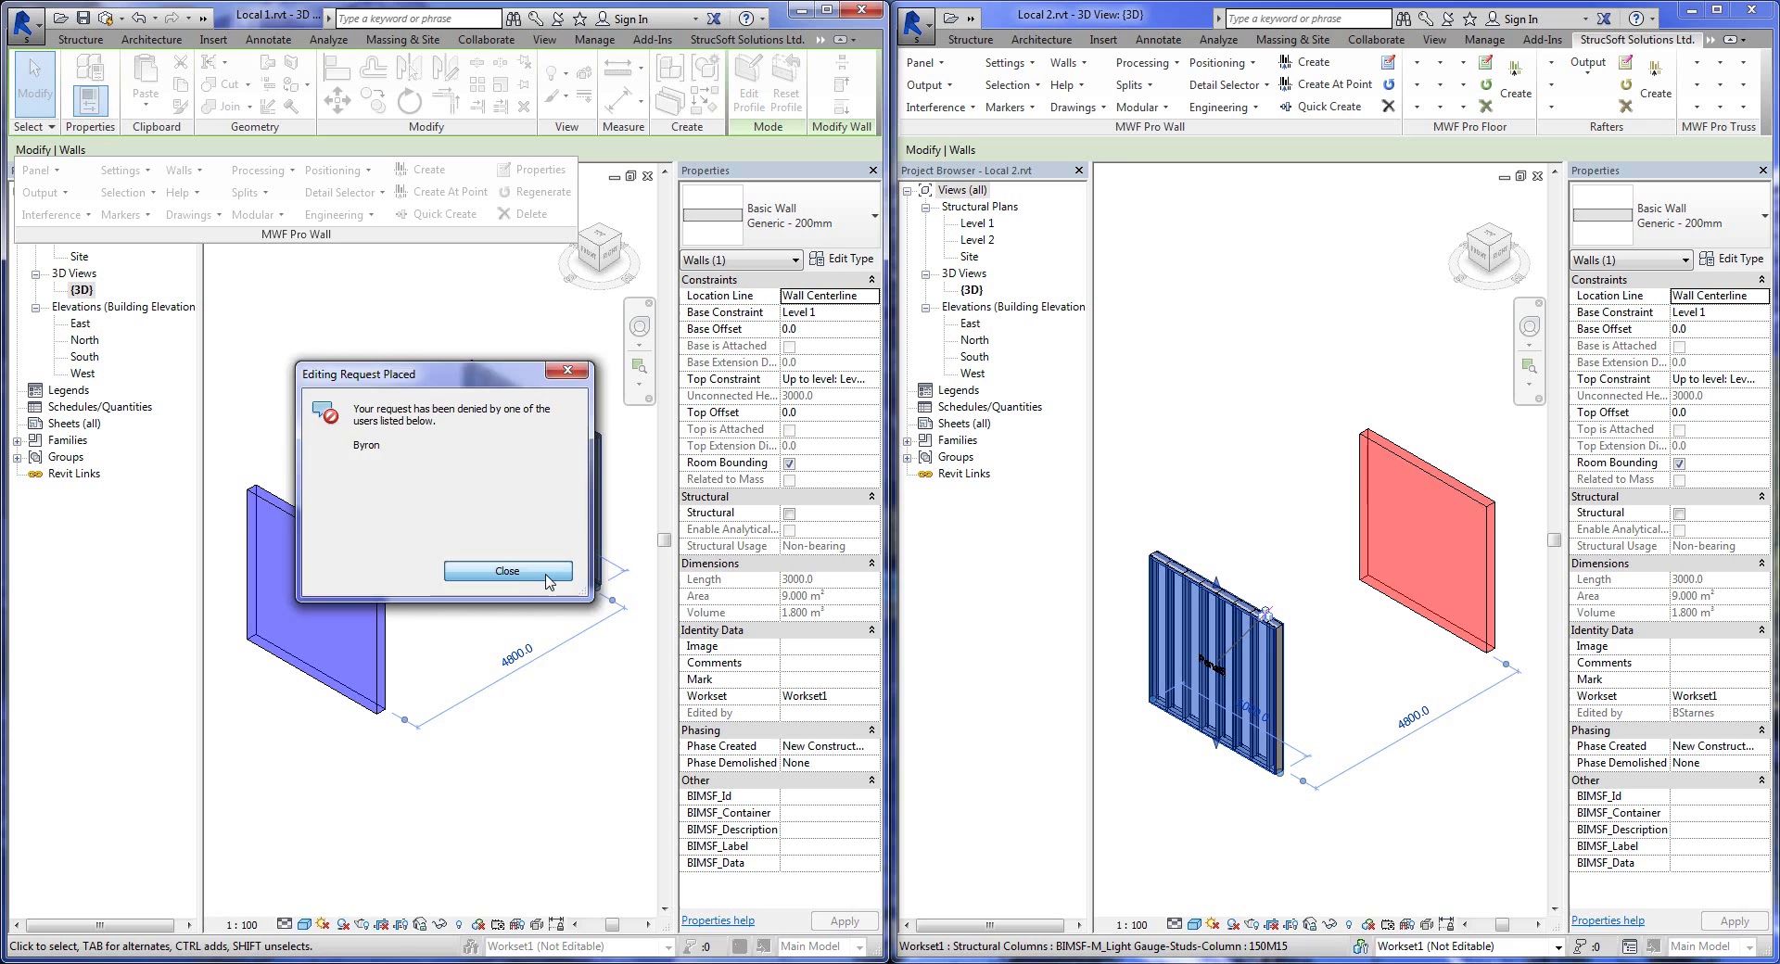
pyautogui.click(547, 573)
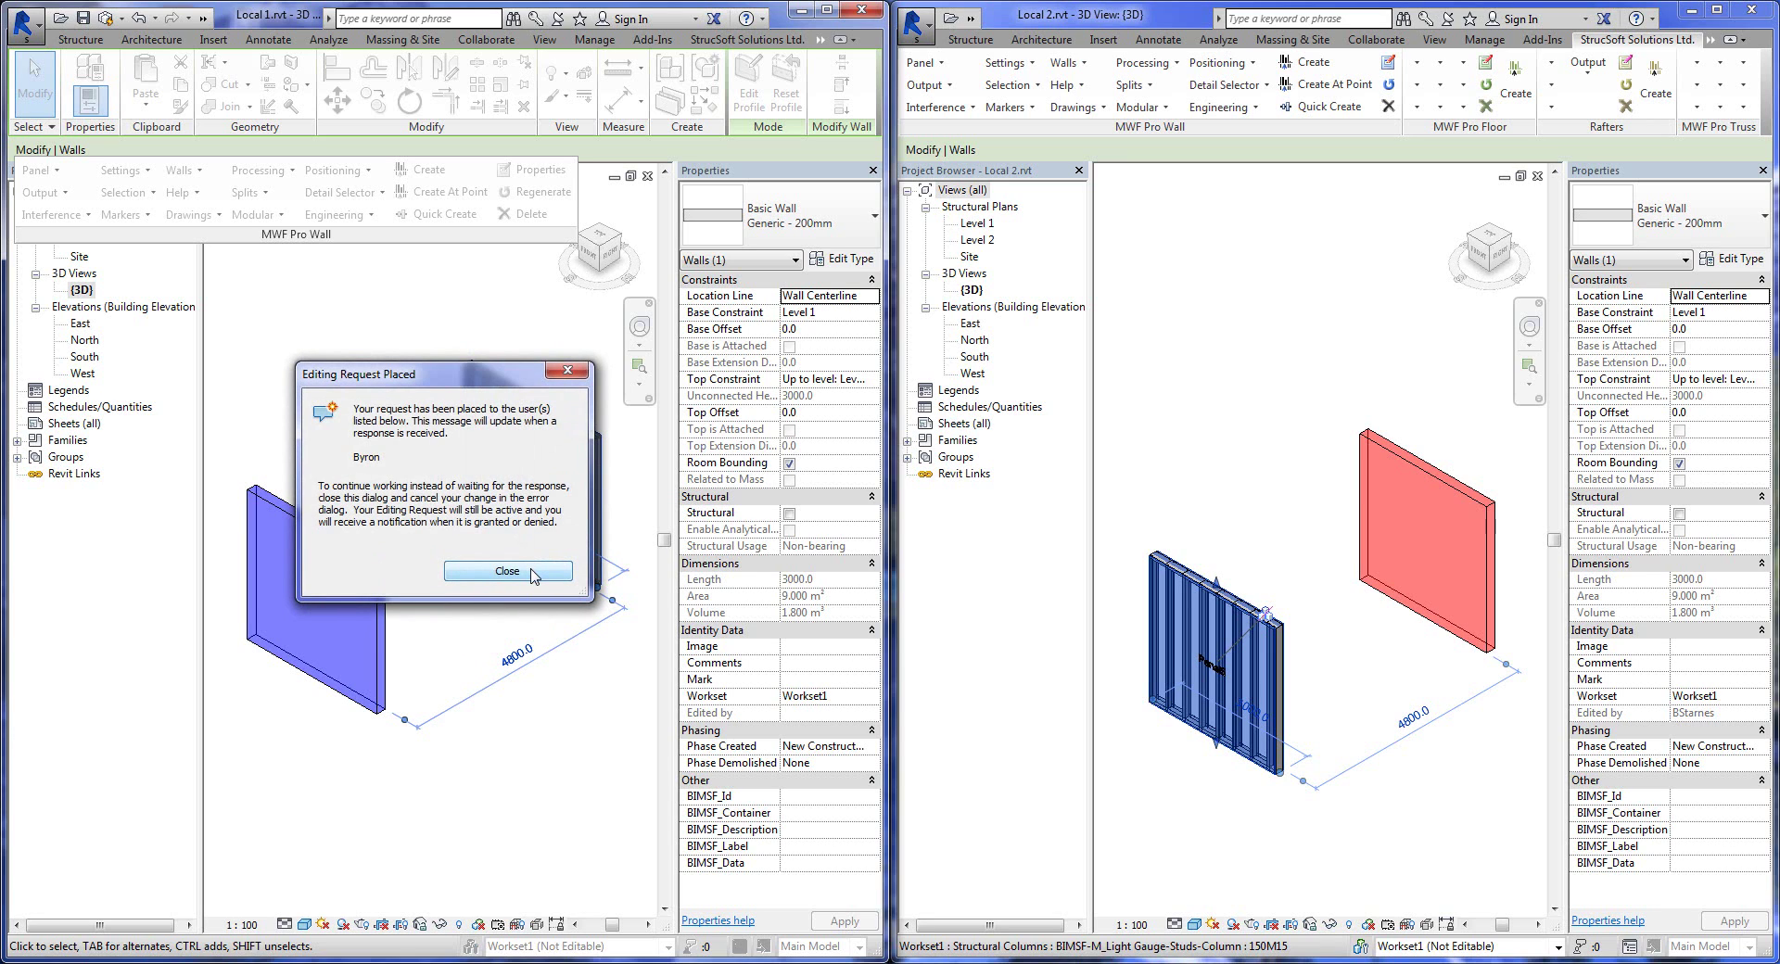
pyautogui.click(534, 573)
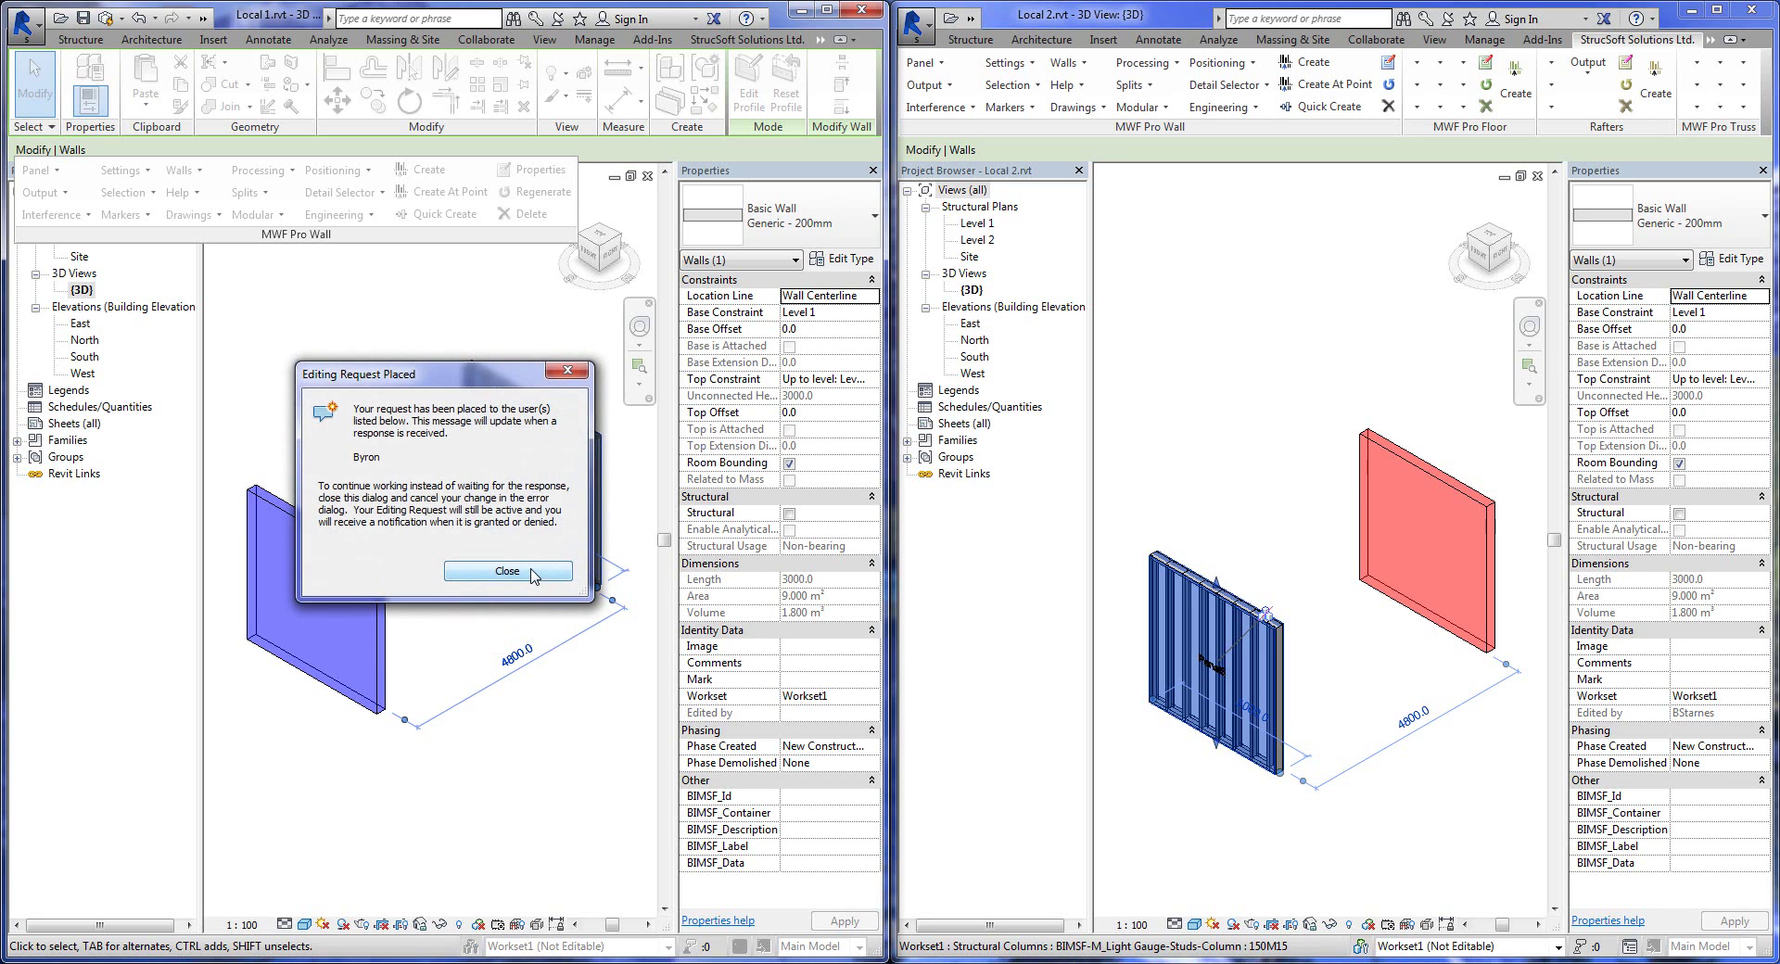